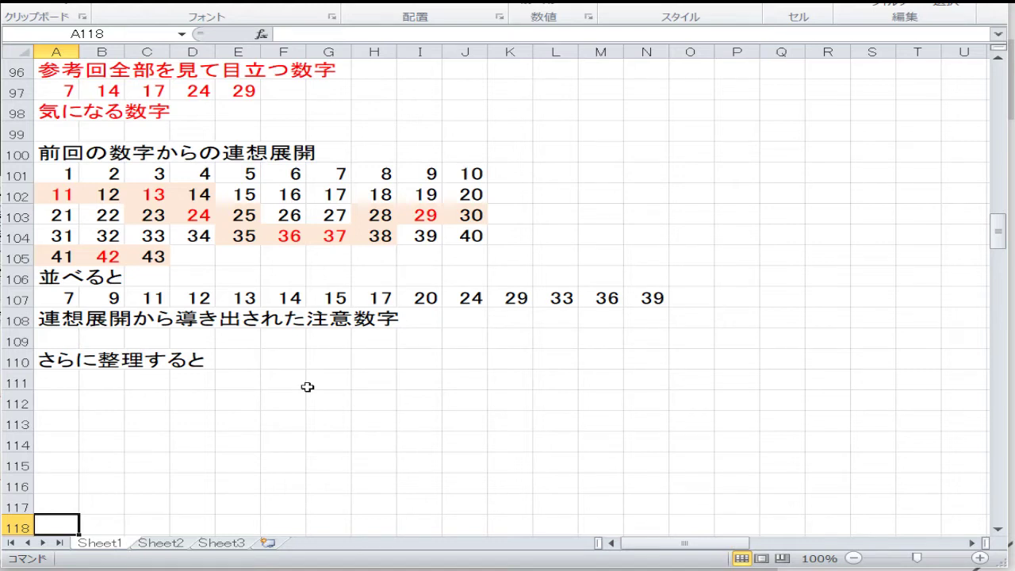
Go to the top of Sheet1 and review the past ロト6, ロト7 and ミニロト draw numbers in rows 1 to 14
key("Up")
key("Up")
key("Up")
key("Up")
key("Up")
key("Up")
key("Up")
key("Up")
key("Up")
key("Up")
key("Up")
key("Up")
key("Up")
key("Up")
key("Up")
key("Up")
key("Up")
key("Up")
key("Up")
key("Up")
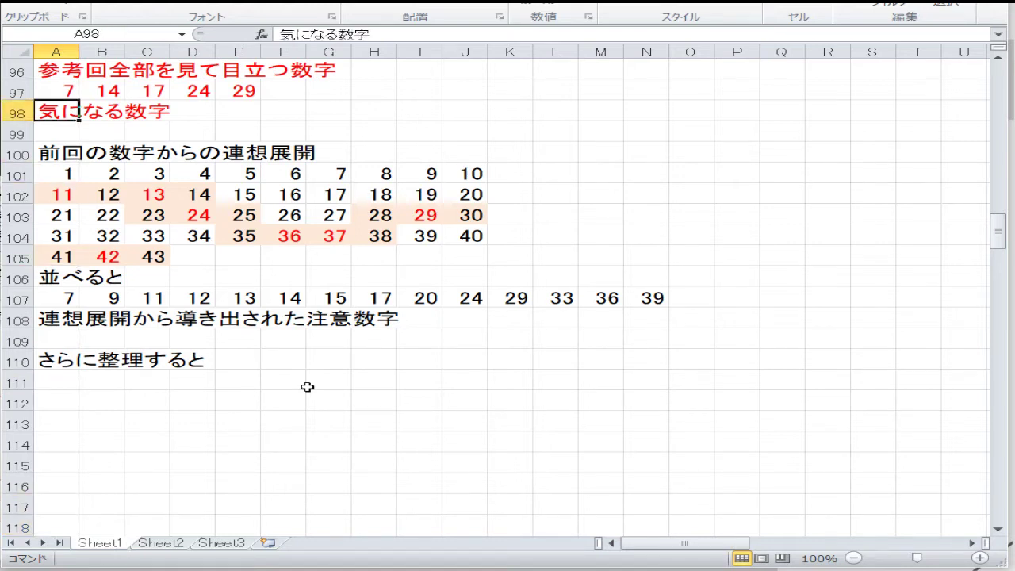
key("Up")
key("Up")
key("Up")
key("Up")
key("Up")
key("Up")
key("Up")
key("Up")
key("Up")
key("Up")
key("Up")
key("Up")
key("Up")
key("Up")
key("Up")
key("Up")
key("Up")
key("Up")
key("Up")
key("Up")
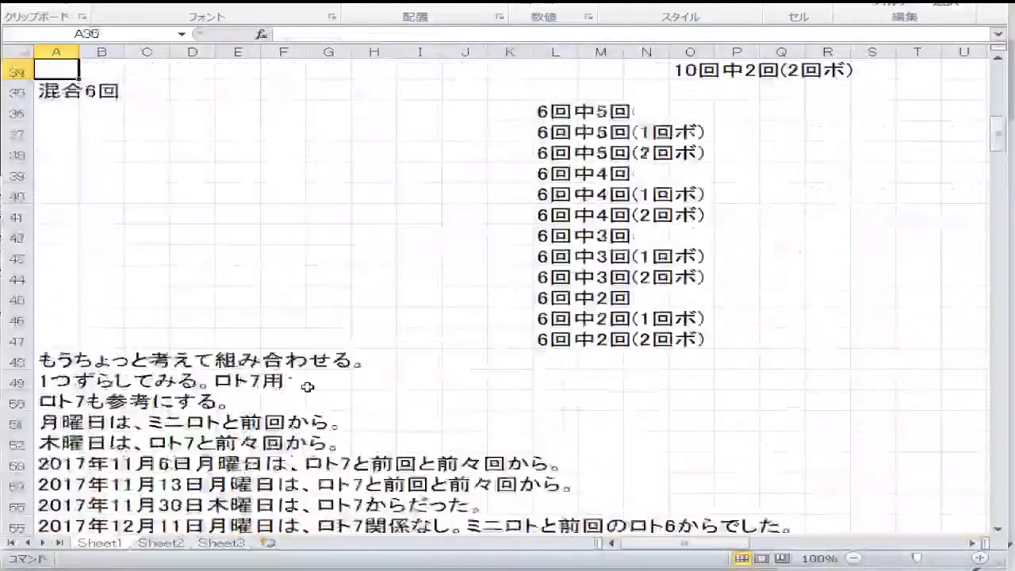
key("Up")
key("Up")
key("Up")
key("Up")
key("Up")
key("Up")
key("Up")
key("Up")
key("Up")
key("Up")
key("Up")
key("Up")
key("Up")
key("Up")
key("Up")
key("Up")
key("Right")
key("Right")
key("Right")
key("Right")
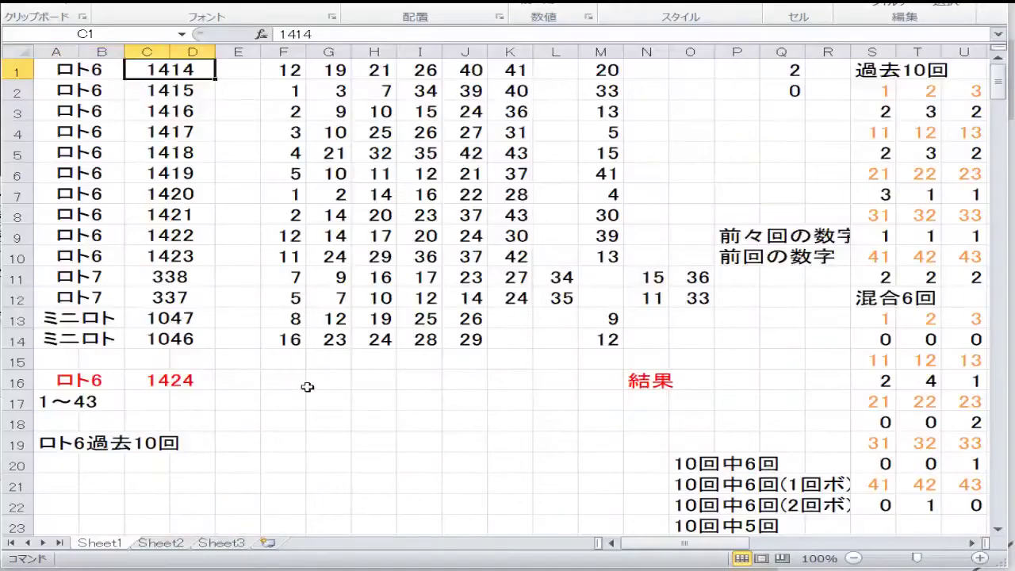
key("Right")
key("Right")
key("Right")
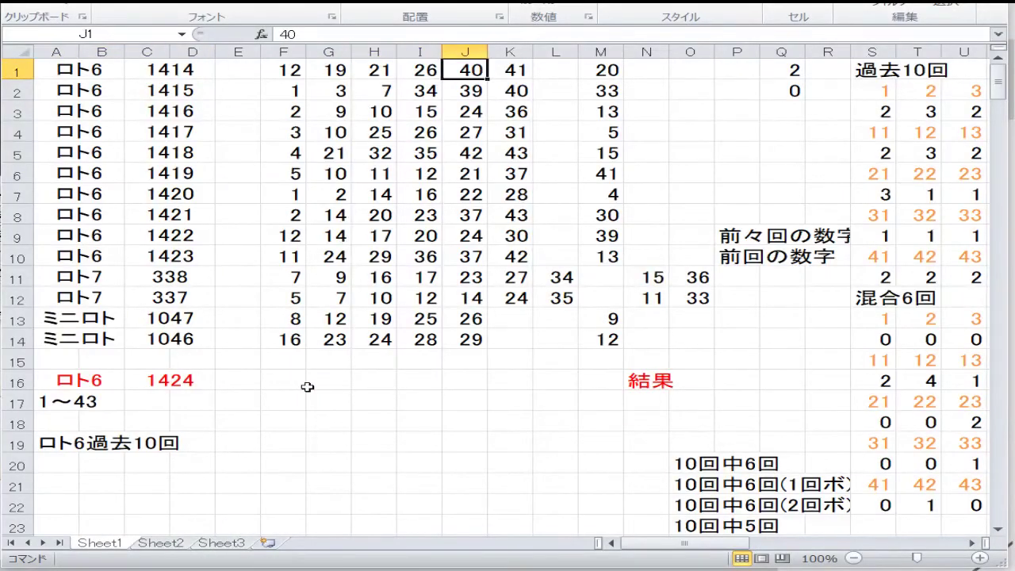
key("Down")
key("Down")
key("Down")
key("Down")
key("Down")
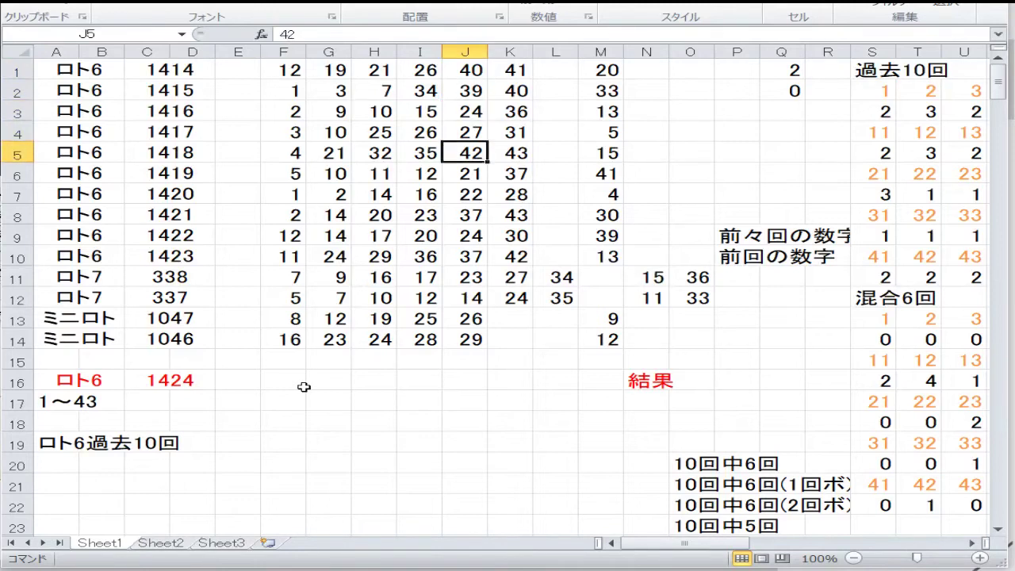
key("Down")
key("Down")
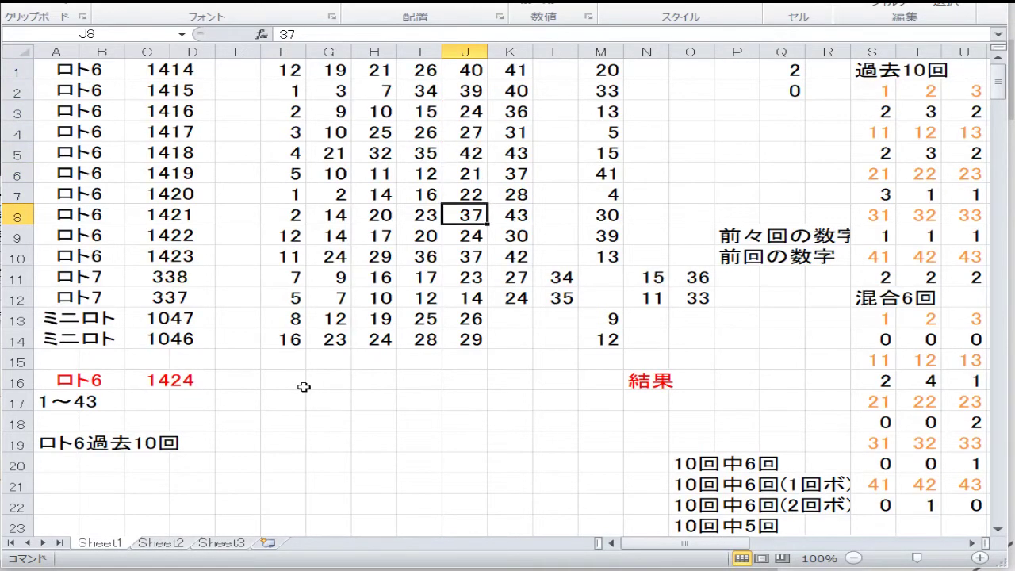
key("Up")
key("Up")
key("Up")
key("Up")
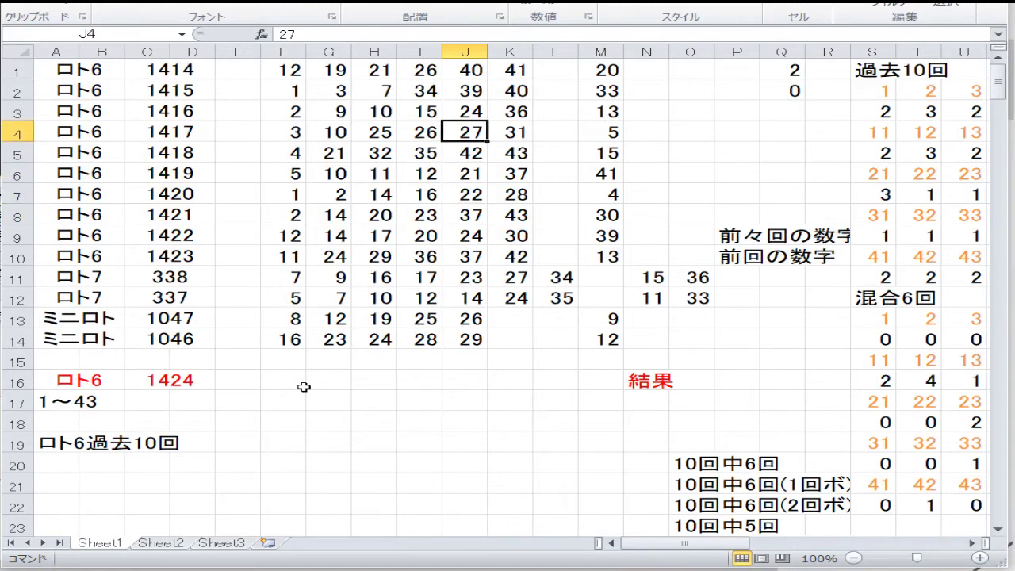
Inspect the COUNTIF formulas that count the numbers 1, 2 and 3 in the 過去10回 table
key("Up")
key("Right")
key("Right")
key("Right")
key("Right")
key("Right")
key("Right")
key("Right")
key("Right")
key("Right")
key("F2")
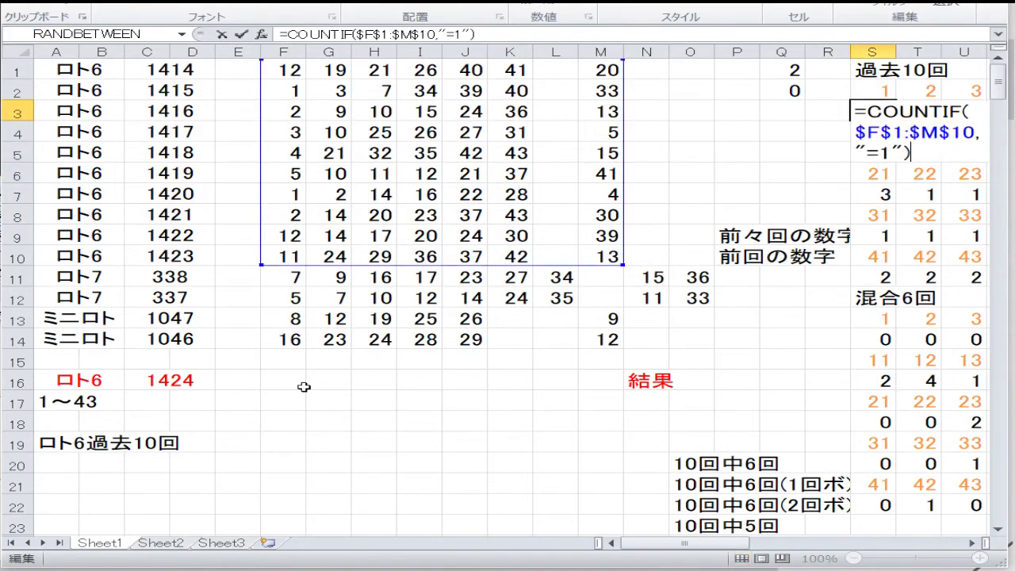
key("Return")
key("Up")
key("Right")
key("F2")
key("Return")
key("Up")
key("Right")
key("F2")
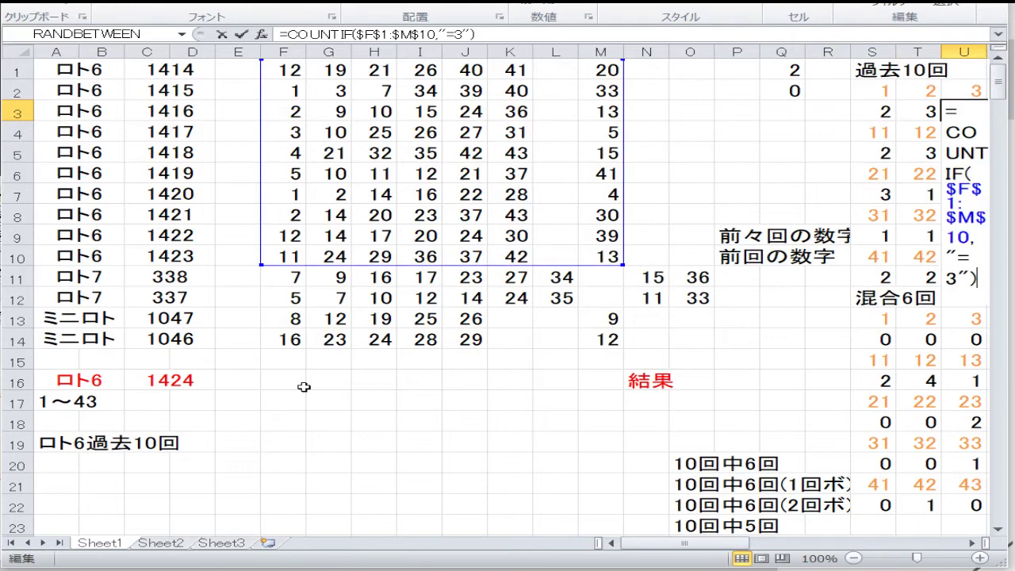
key("Return")
Inspect the COUNTIF formulas that count the numbers 1, 2 and 3 in the 混合6回 table
key("Down")
key("Down")
key("Down")
key("Down")
key("Down")
key("Down")
key("Down")
key("Down")
key("Down")
key("Down")
key("Left")
key("Left")
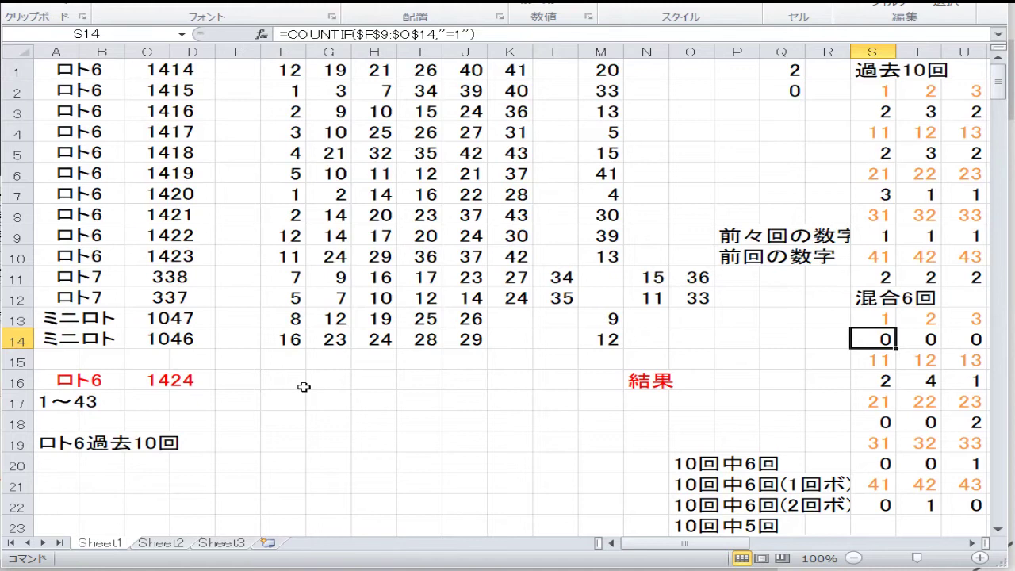
key("F2")
key("Return")
key("Up")
key("Right")
key("F2")
key("Return")
key("Up")
key("Right")
key("F2")
key("Return")
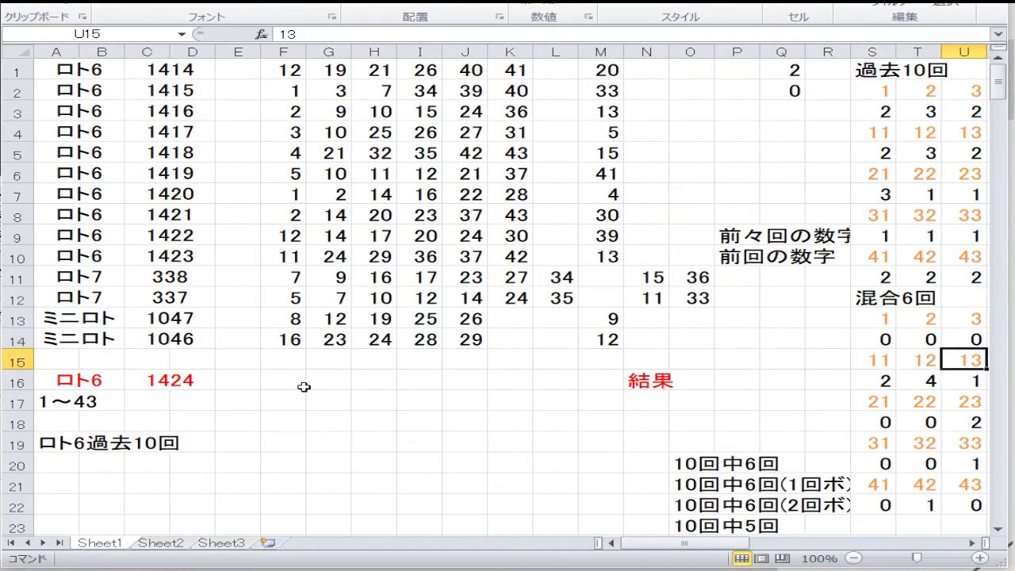
Examine the remaining number counts and the 過去10回ボーナス数字 and 混合6回ボーナス数字 tables
key("Up")
key("Right")
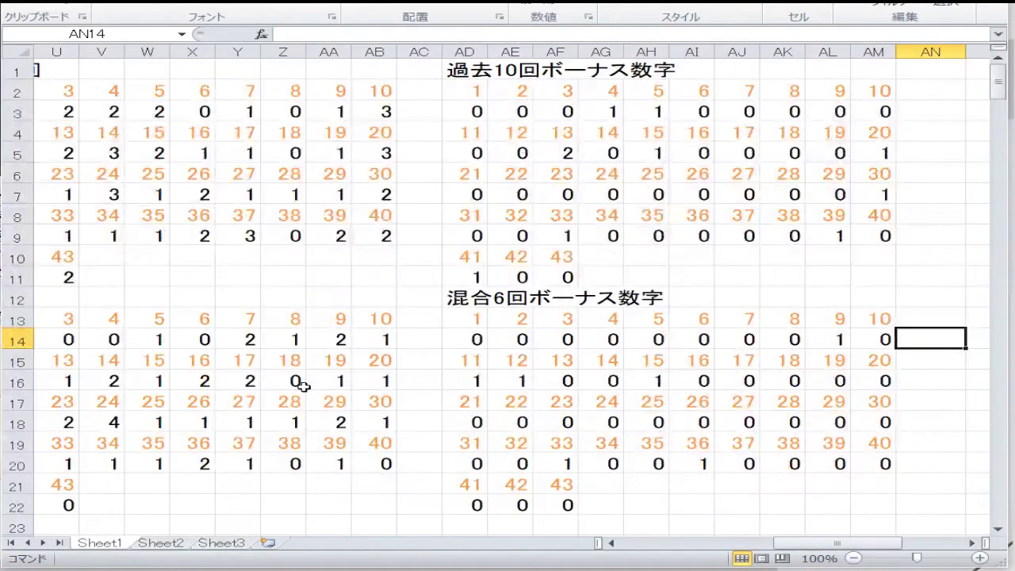
key("Left")
key("Left")
key("Left")
key("Left")
key("Left")
key("Left")
key("Left")
key("Left")
key("Left")
key("Left")
key("Left")
key("Left")
key("Left")
key("Left")
key("Left")
key("Left")
key("Left")
key("Left")
key("Left")
key("Left")
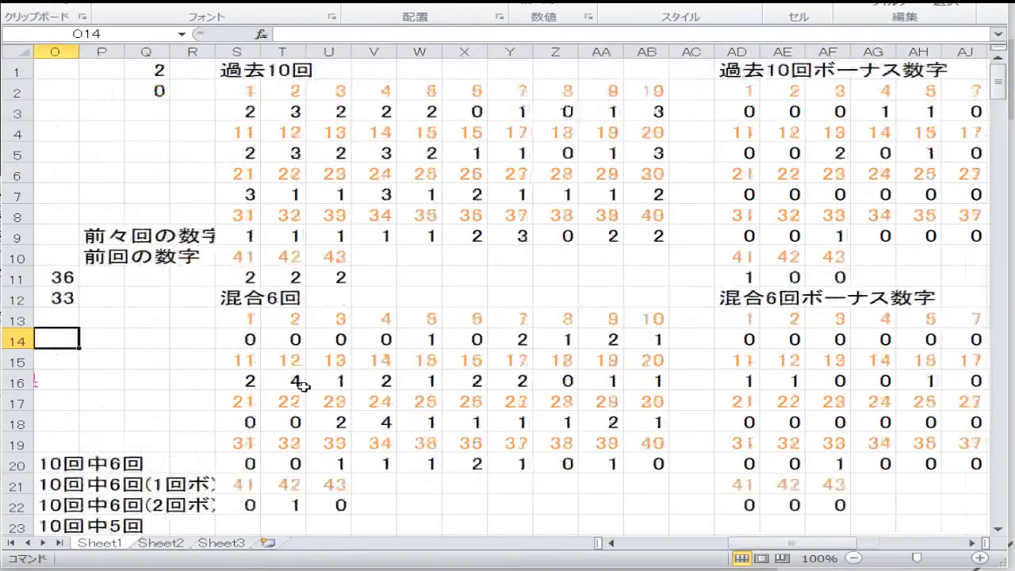
Examine the ロト6過去10回 section from row 19 and its frequency categories from 10回中6回 downward
key("Down")
key("Down")
key("Down")
key("Down")
key("Down")
key("Down")
key("Down")
key("Down")
key("Down")
key("Down")
key("Down")
key("Down")
key("Down")
key("Down")
key("Down")
key("Down")
key("Down")
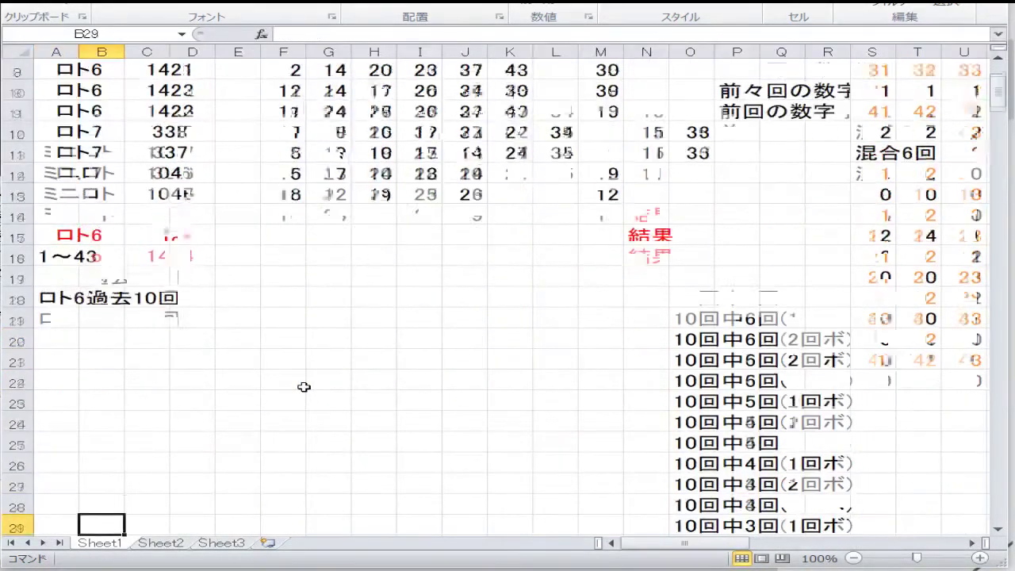
key("Up")
key("Up")
key("Up")
key("Up")
key("Up")
key("Up")
key("Up")
key("Up")
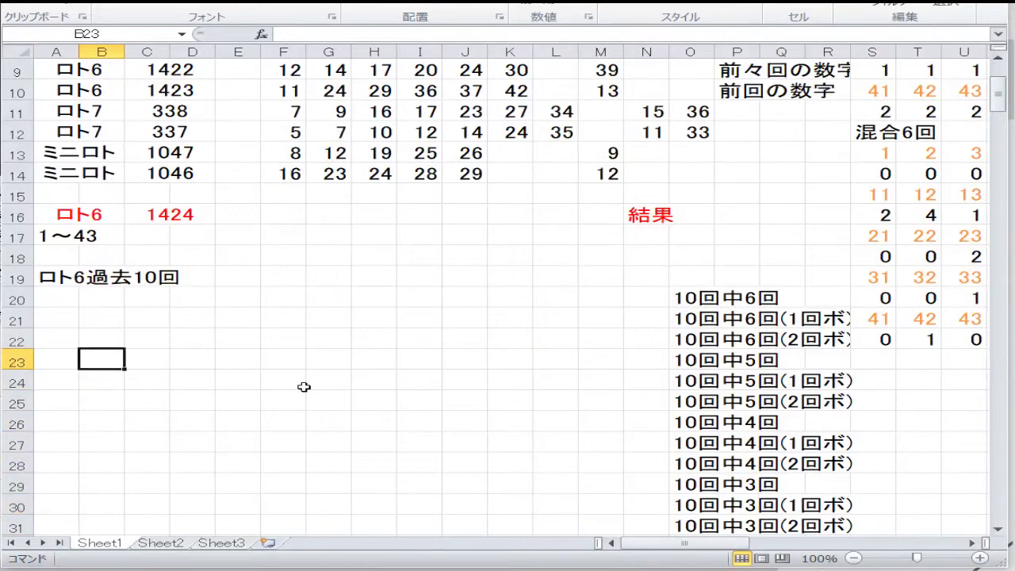
key("Left")
key("Down")
key("Down")
key("Down")
key("Right")
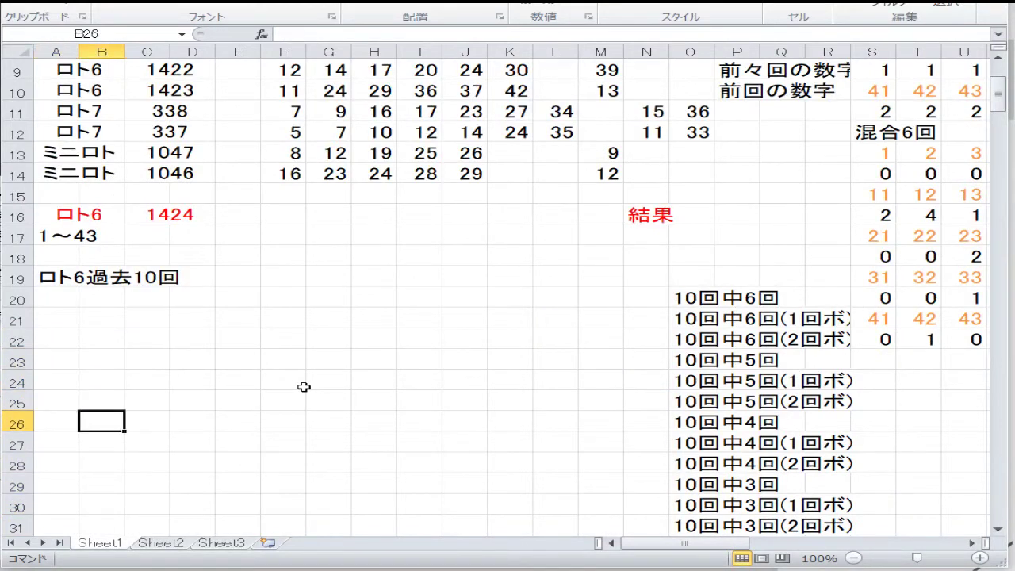
key("Right")
key("Left")
key("Left")
key("Down")
key("Down")
key("Down")
key("Down")
key("Down")
key("Down")
key("Down")
key("Down")
key("Down")
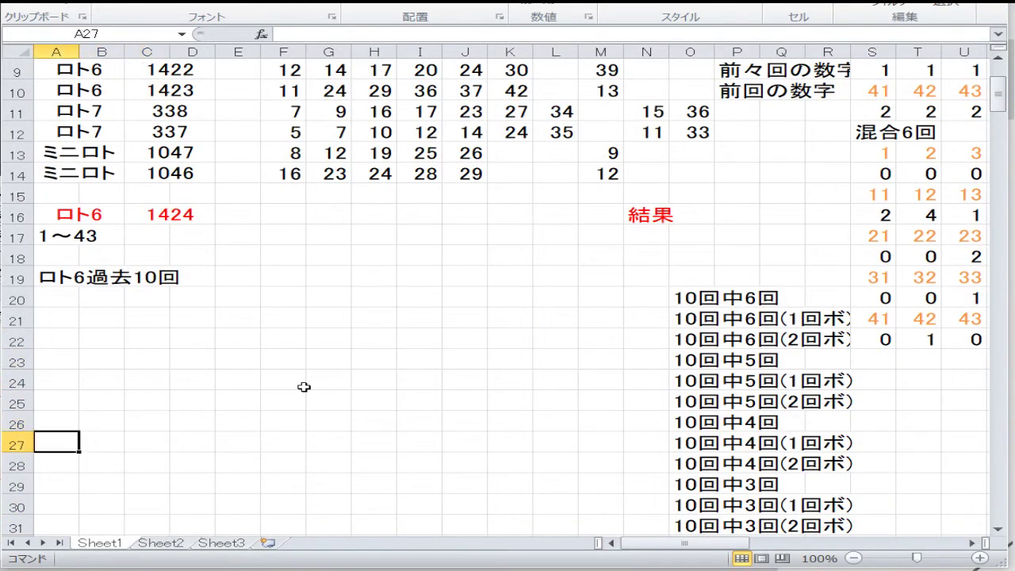
Review the 混合6回 categories in rows 35 to 47 and the number-picking notes in rows 48 to 64
key("Down")
key("Down")
key("Down")
key("Down")
key("Down")
key("Down")
key("Down")
key("Down")
key("Down")
key("Down")
key("Down")
key("Down")
key("Down")
key("Down")
key("Down")
key("Down")
key("Down")
key("Down")
key("Down")
key("Down")
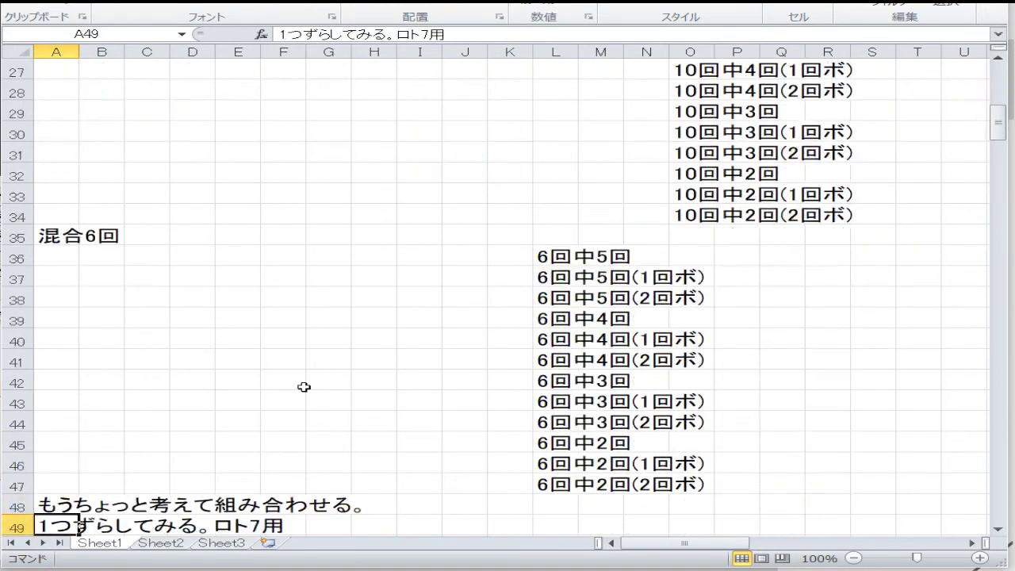
key("Down")
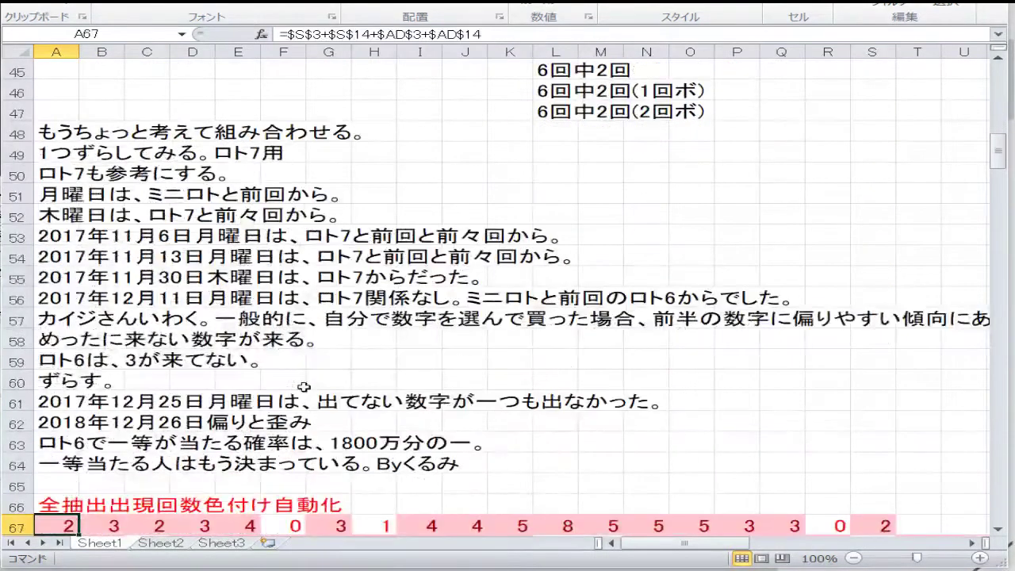
key("Up")
Review the 全抽出数字自動化, 出てない数字, 挟まれた数字 and 被っている数字 lists in rows 69 to 80
key("Down")
key("Down")
key("Down")
key("Down")
key("Down")
key("Down")
key("Down")
key("Down")
key("Down")
key("Down")
key("Down")
key("Down")
key("Down")
key("Down")
key("Down")
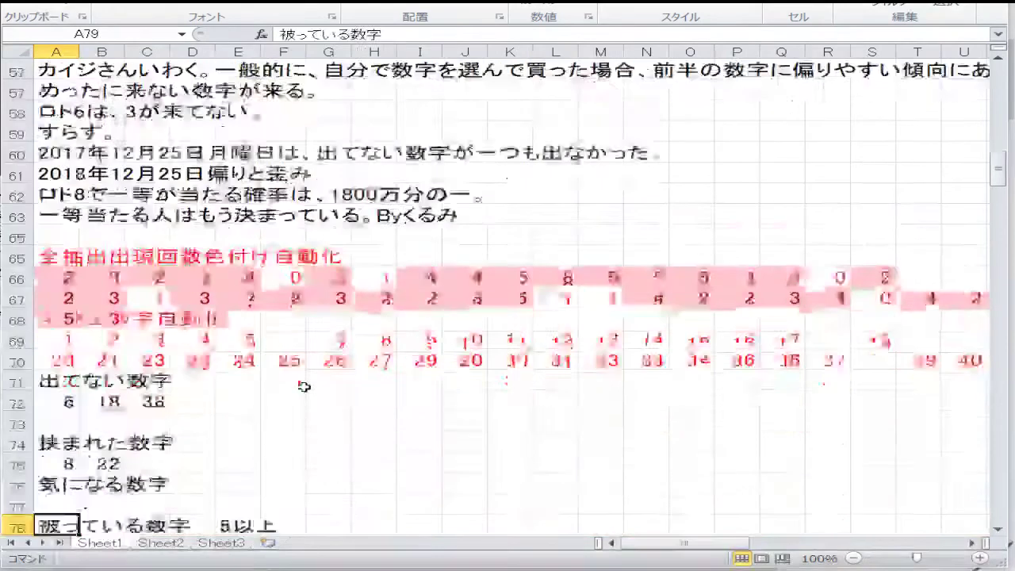
key("Up")
key("Up")
key("Up")
key("Up")
key("Up")
key("Up")
key("Up")
key("Up")
key("Up")
key("Up")
key("Up")
key("Up")
key("Up")
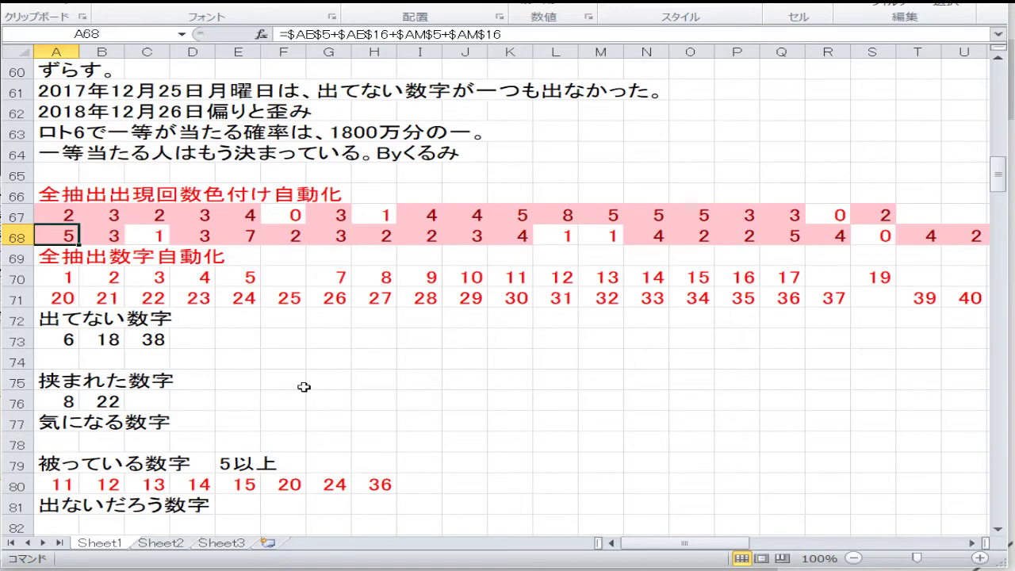
Inspect the formulas that total each number's appearances in row 67, columns A to S, under 全抽出出現回数色付け自動化
key("Up")
key("Right")
key("Left")
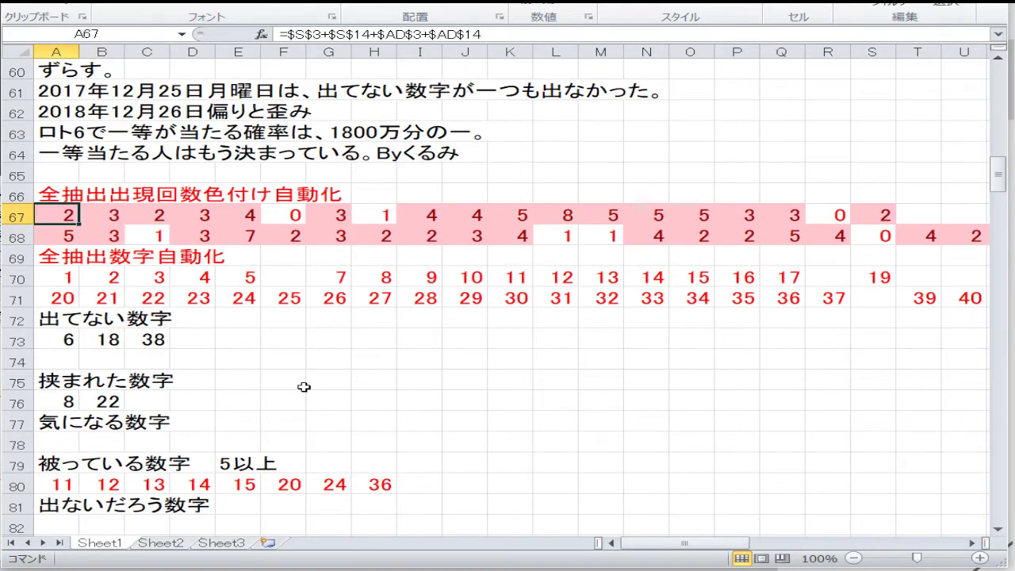
key("Right")
key("Right")
key("Right")
key("Right")
key("Right")
key("Right")
key("Right")
key("Right")
key("Right")
key("Right")
key("Right")
key("Right")
key("Right")
key("Right")
key("Right")
key("Right")
key("Right")
key("Right")
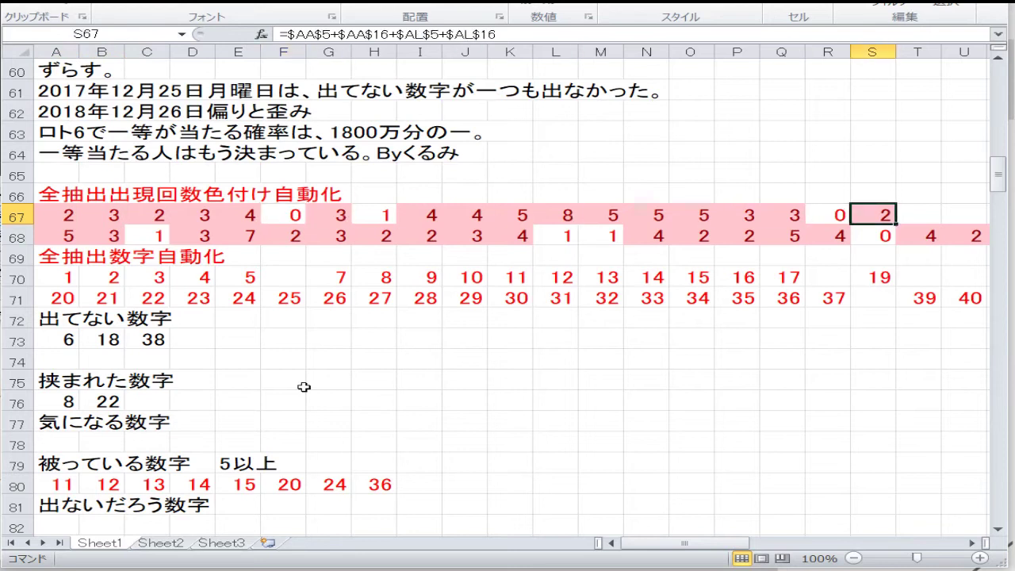
key("Left")
key("Left")
key("Left")
key("Left")
key("Left")
key("Left")
key("Left")
key("Left")
key("Left")
key("Left")
key("Left")
key("Left")
key("Left")
key("Left")
key("Left")
key("Left")
key("Left")
key("Left")
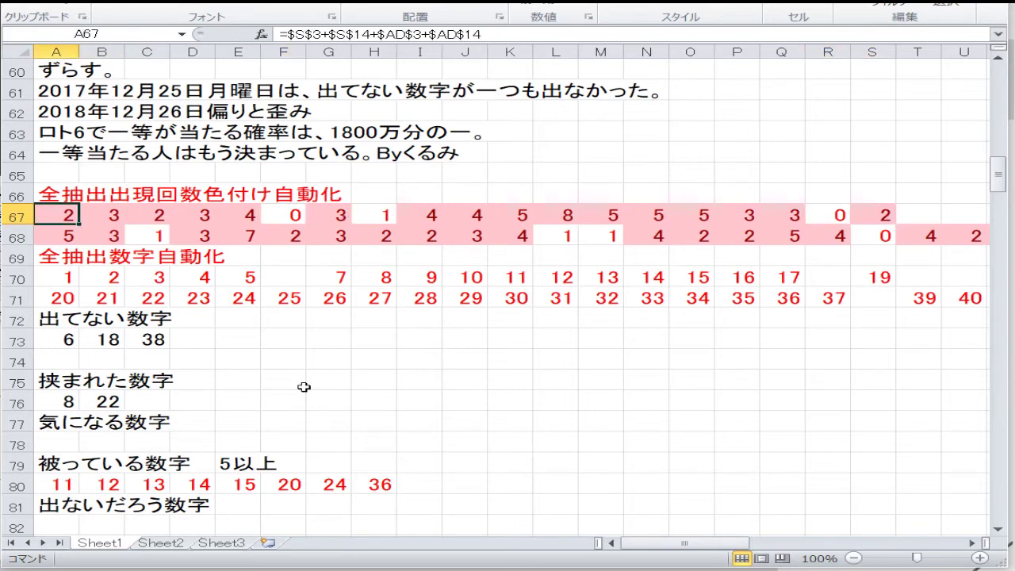
Inspect the formulas that total each number's appearances in row 68, from column A across the row and back
key("Down")
key("Right")
key("Right")
key("Right")
key("Right")
key("Right")
key("Right")
key("Right")
key("Right")
key("Right")
key("Right")
key("Right")
key("Right")
key("Right")
key("Right")
key("Right")
key("Right")
key("Right")
key("Right")
key("Right")
key("Right")
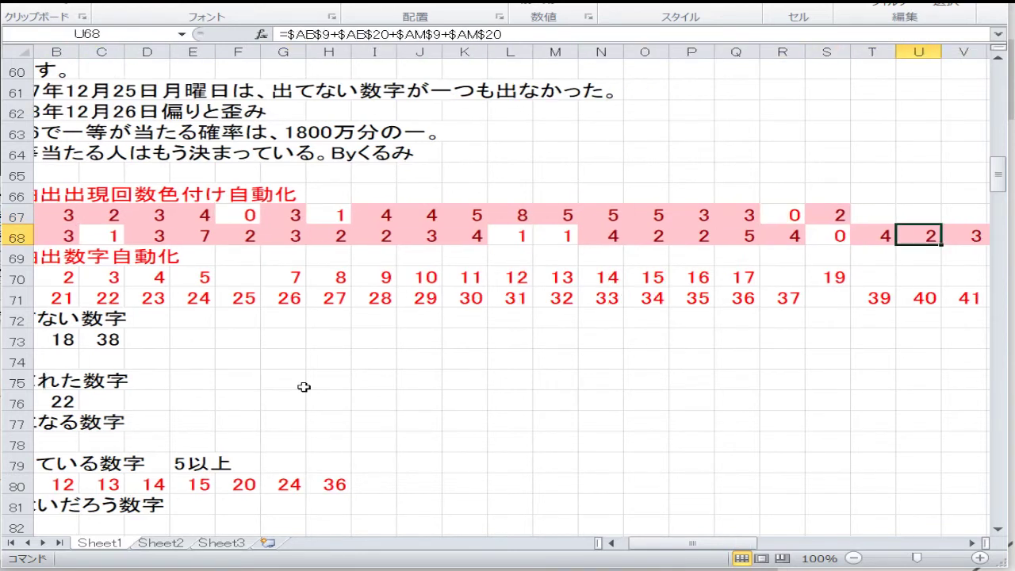
key("Left")
key("Left")
key("Left")
key("Left")
key("Left")
key("Left")
key("Left")
key("Left")
key("Left")
key("Left")
key("Left")
key("Left")
key("Left")
key("Left")
key("Left")
key("Left")
key("Left")
key("Left")
key("Left")
key("Left")
Inspect the IF formulas under 全抽出数字自動化 in row 70 that list the drawn numbers 1 to 19
key("Down")
key("Down")
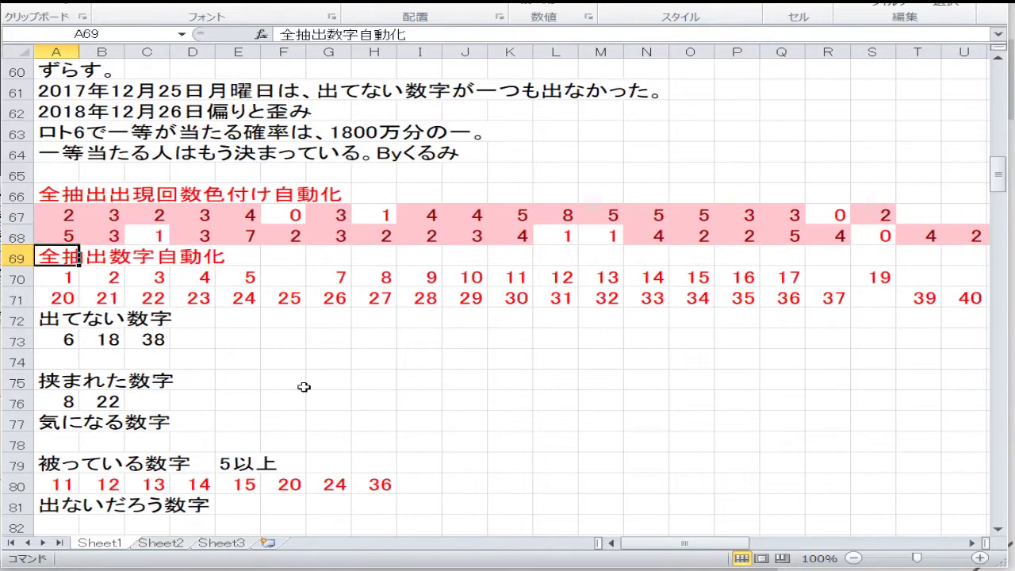
key("Right")
key("Right")
key("Right")
key("Right")
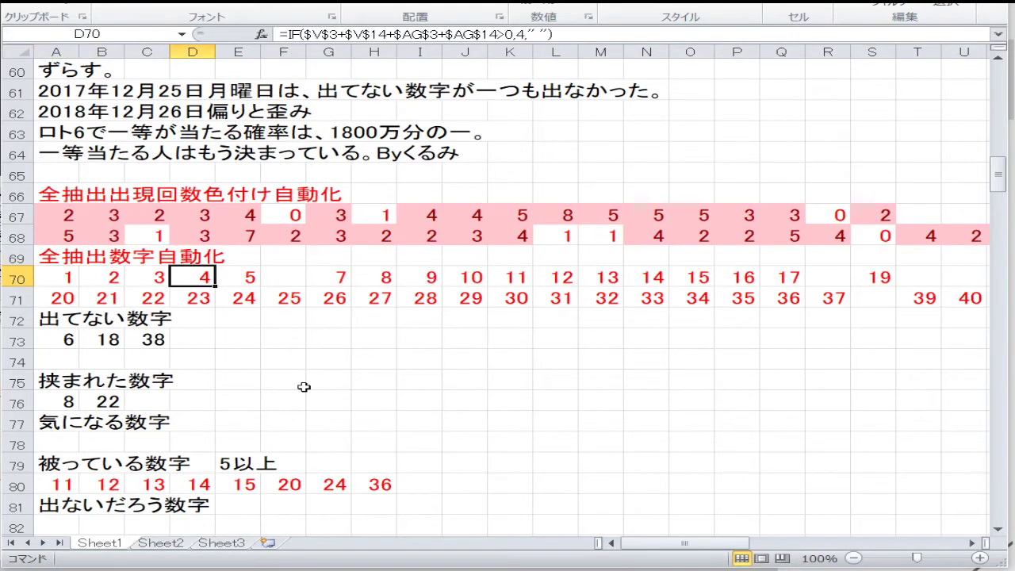
key("Right")
key("Right")
key("Right")
key("Right")
key("Right")
key("Right")
key("Right")
key("Right")
key("Right")
key("Right")
key("Right")
key("Right")
key("Right")
key("Right")
key("Right")
key("Right")
key("Right")
key("Right")
key("Right")
key("Right")
Inspect the IF formulas in row 71 that list the drawn numbers 20 to 43
key("Down")
key("Left")
key("Left")
key("Left")
key("Left")
key("Left")
key("Left")
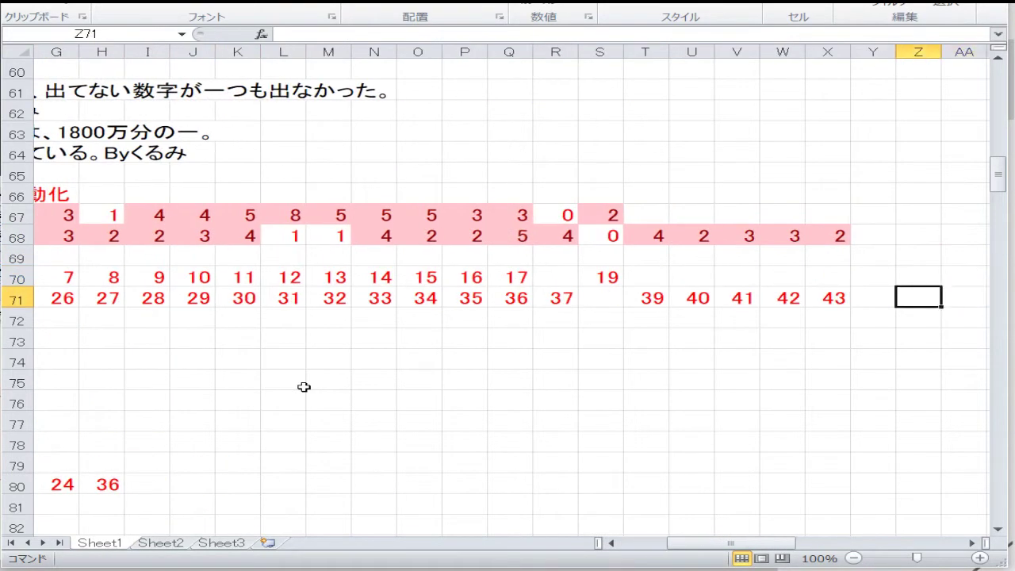
key("Left")
key("Left")
key("Left")
key("Left")
key("Left")
key("Left")
key("Left")
key("Left")
key("Left")
key("Left")
key("Left")
key("Left")
key("Left")
key("Left")
key("Left")
key("Left")
key("Left")
key("Left")
key("Left")
key("Left")
key("Right")
key("Right")
key("Right")
key("Right")
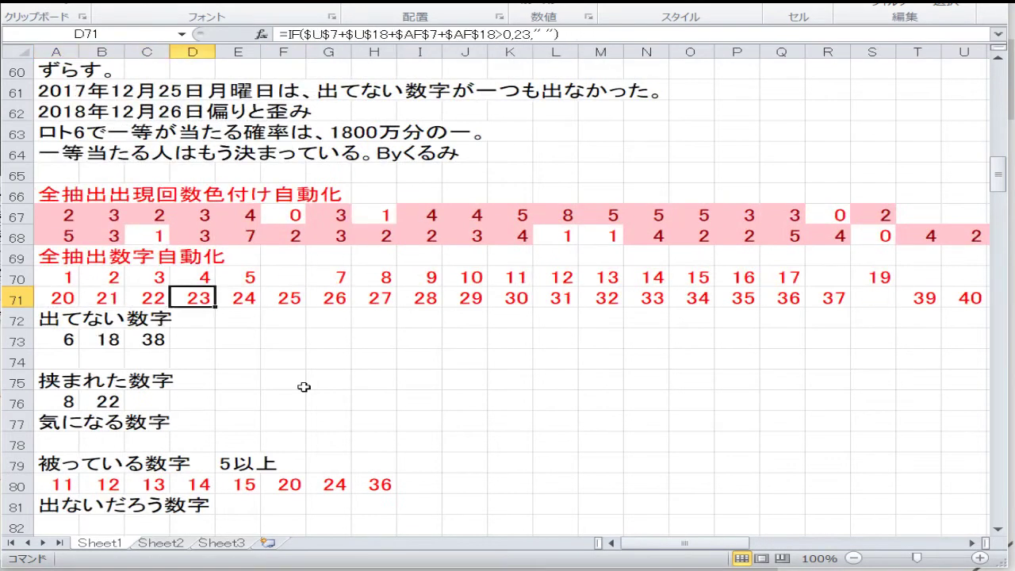
Compare the appearance total for number 6 in F67 with its IF formula in F70
key("Up")
key("Up")
key("Up")
key("Up")
key("Right")
key("Right")
key("Left")
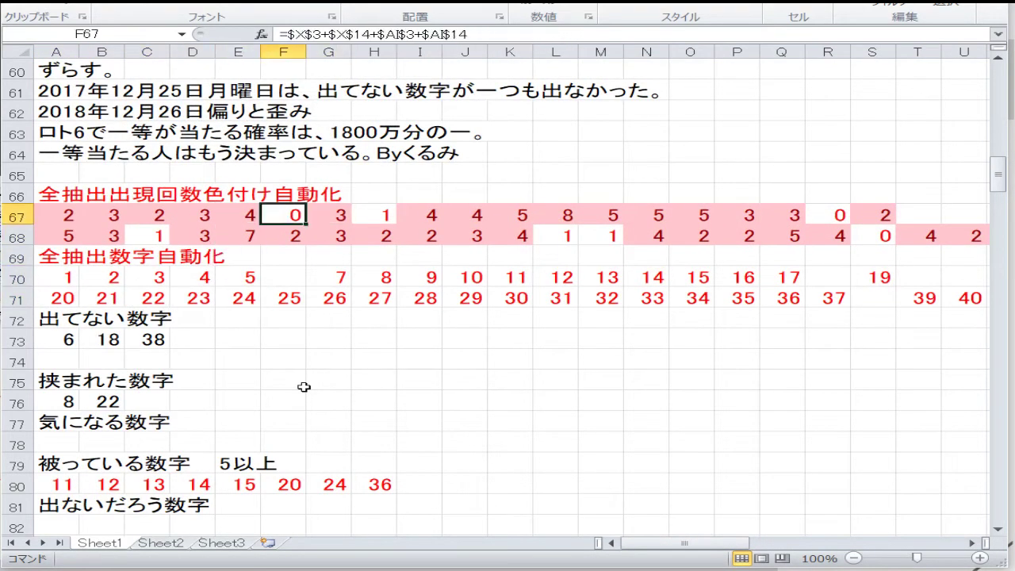
key("Down")
key("Down")
key("Down")
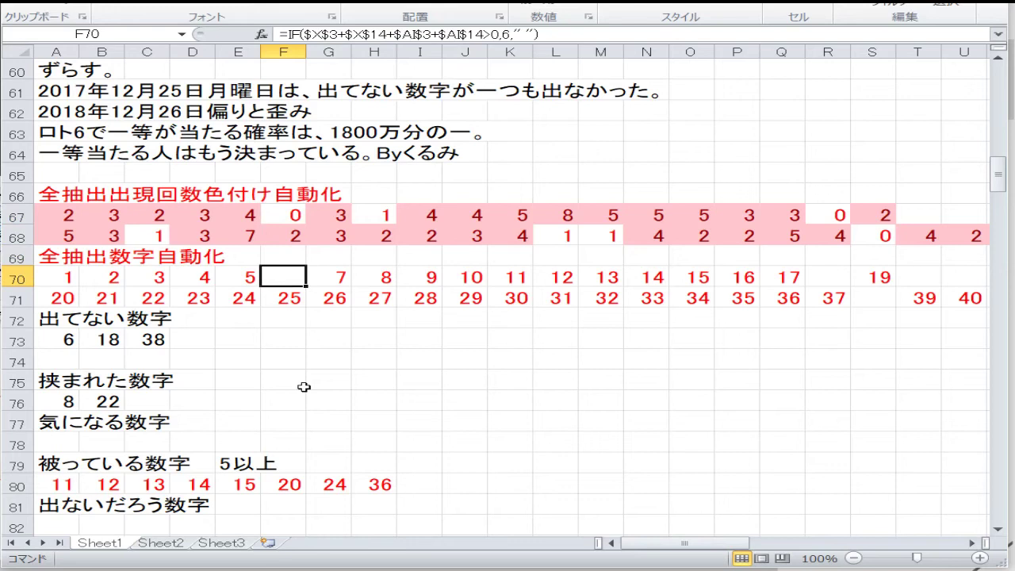
Check the rest of row 70 through column S and the formula for number 38 in S71
key("Right")
key("Right")
key("Right")
key("Right")
key("Right")
key("Right")
key("Right")
key("Right")
key("Right")
key("Right")
key("Right")
key("Right")
key("Right")
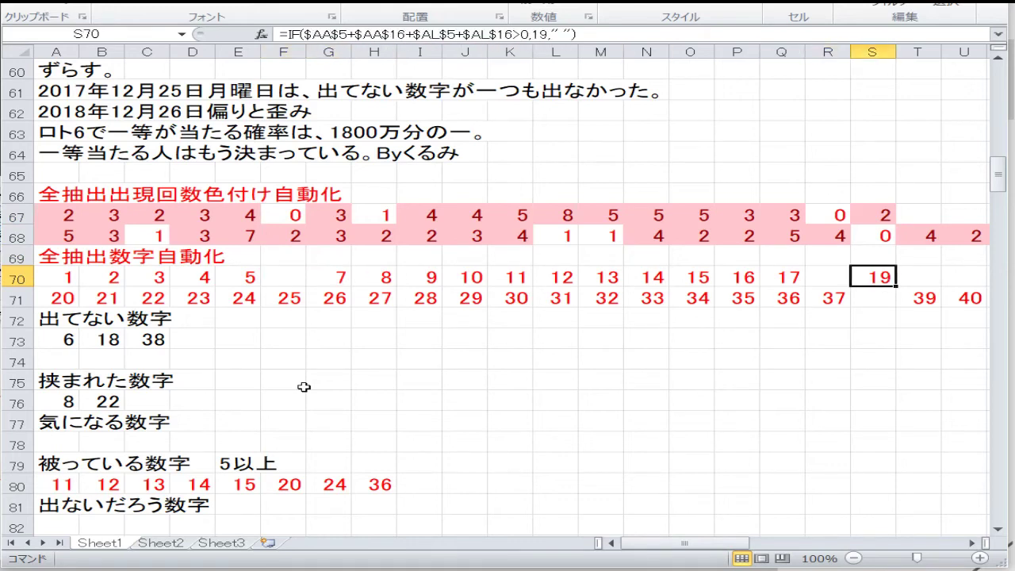
key("Down")
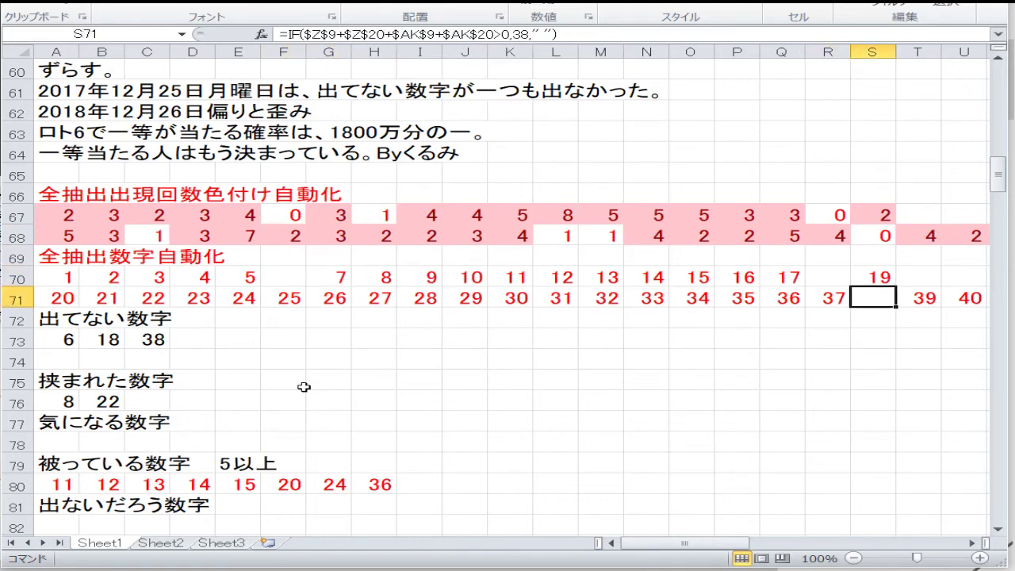
Go back along row 71 and review the 出てない数字 list in row 73, columns A to C
key("Left")
key("Left")
key("Left")
key("Left")
key("Left")
key("Left")
key("Left")
key("Left")
key("Left")
key("Left")
key("Left")
key("Left")
key("Left")
key("Left")
key("Left")
key("Left")
key("Left")
key("Left")
key("Down")
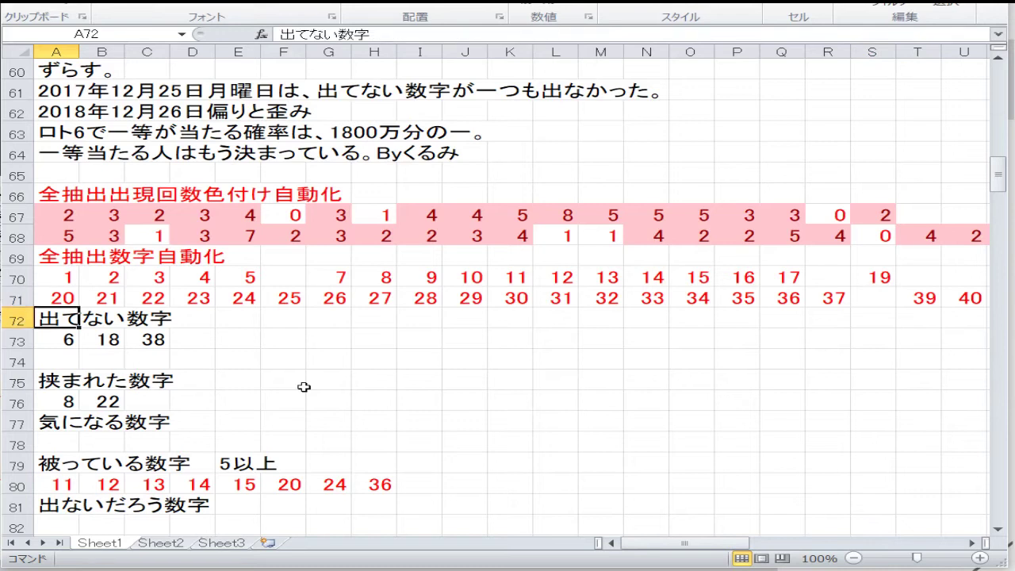
key("Down")
key("Right")
key("Right")
key("Down")
Check the 挟まれた数字 list in row 76 against the appearance totals in row 68, column B
key("Down")
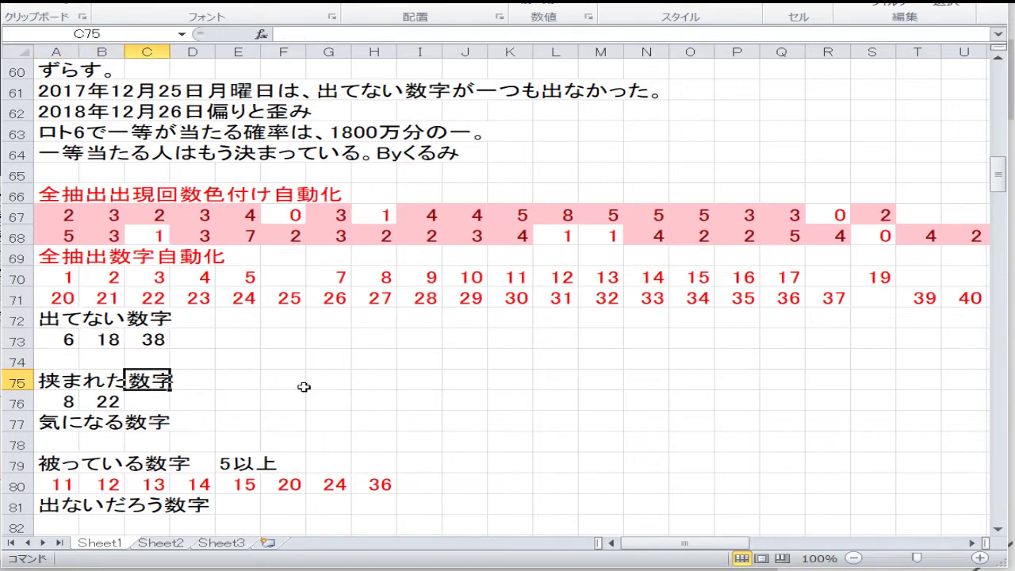
key("Down")
key("Left")
key("Up")
key("Up")
key("Up")
key("Up")
key("Up")
key("Up")
key("Up")
key("Up")
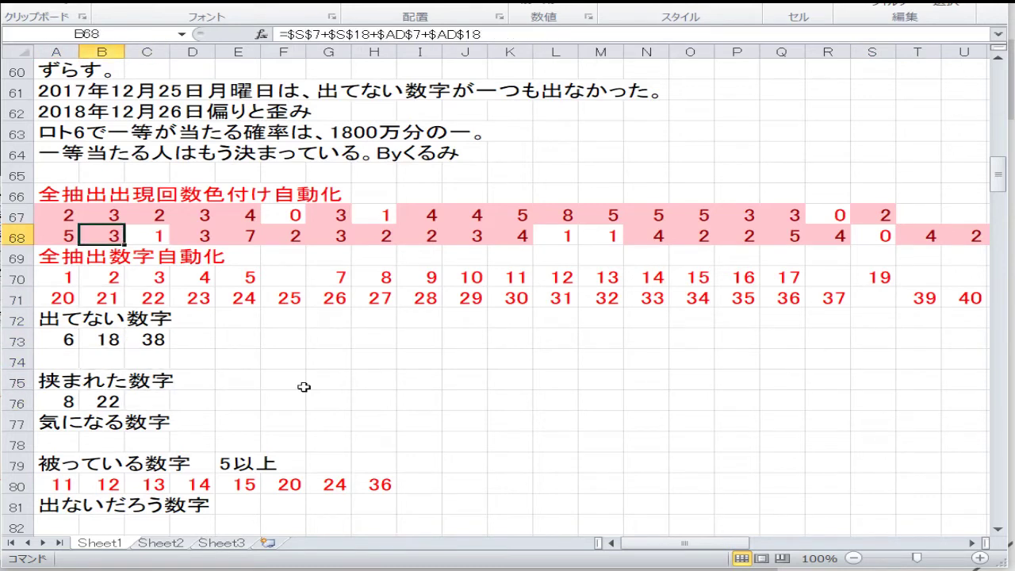
Inspect the appearance totals along row 68 to column I and the total for number 8 in H67
key("Right")
key("Right")
key("Right")
key("Right")
key("Right")
key("Right")
key("Right")
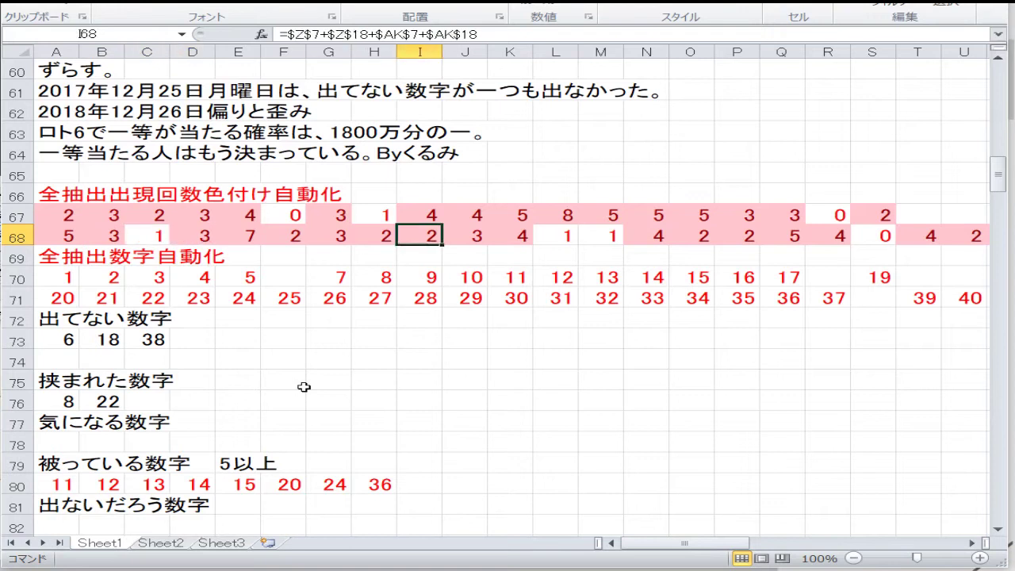
key("Up")
key("Left")
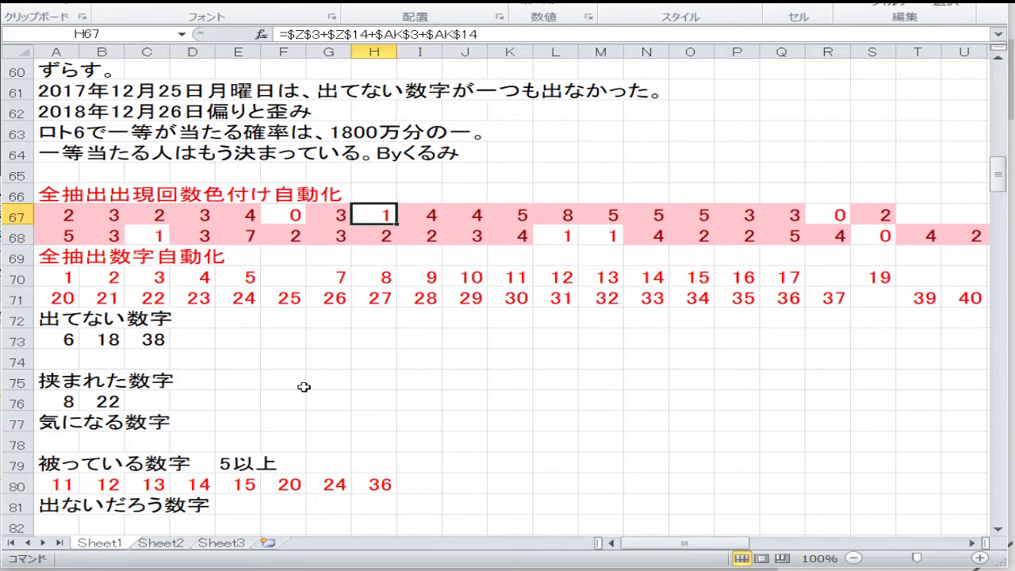
Review the remaining appearance totals in row 67 through column O and the total for number 34 in O68
key("Right")
key("Right")
key("Right")
key("Right")
key("Right")
key("Right")
key("Right")
key("Down")
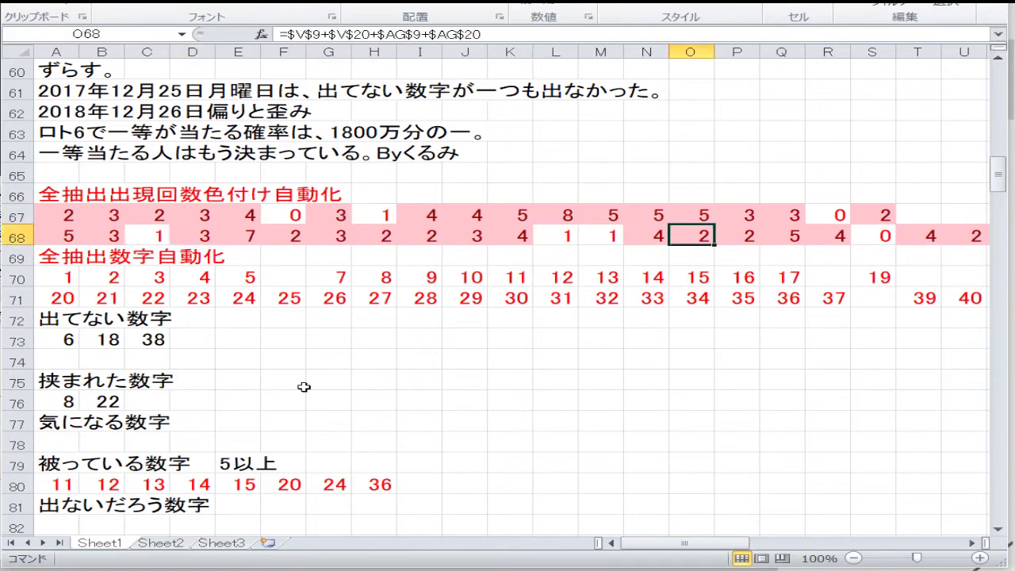
Go back to column A and look at the 挟まれた数字 list in row 76 and the 気になる数字 heading in A77
key("Down")
key("Down")
key("Down")
key("Down")
key("Down")
key("Down")
key("Down")
key("Down")
key("Left")
key("Left")
key("Left")
key("Left")
key("Left")
key("Left")
key("Left")
key("Left")
key("Left")
key("Left")
key("Left")
key("Left")
key("Left")
key("Left")
key("Down")
key("Down")
key("Down")
key("Down")
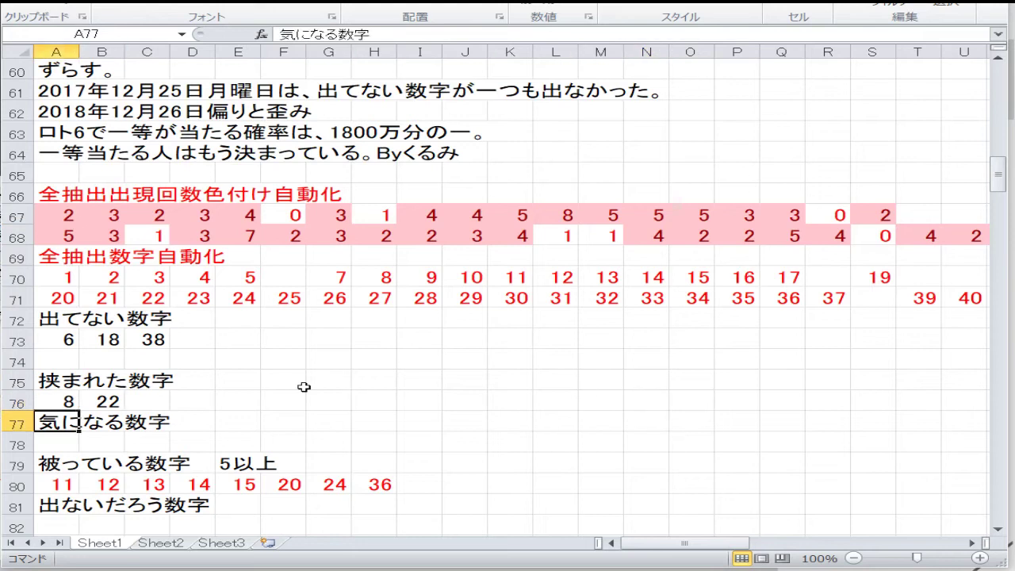
Return to the appearance totals in row 68 and check the total for number 22 in C68
key("Right")
key("Up")
key("Up")
key("Up")
key("Up")
key("Up")
key("Up")
key("Up")
key("Up")
key("Up")
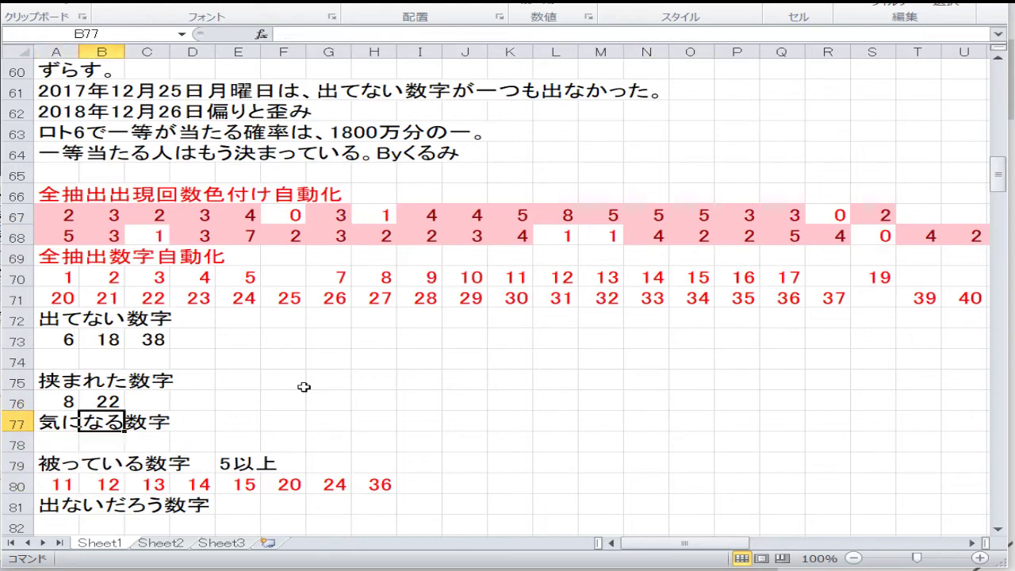
key("Up")
key("Up")
key("Up")
key("Left")
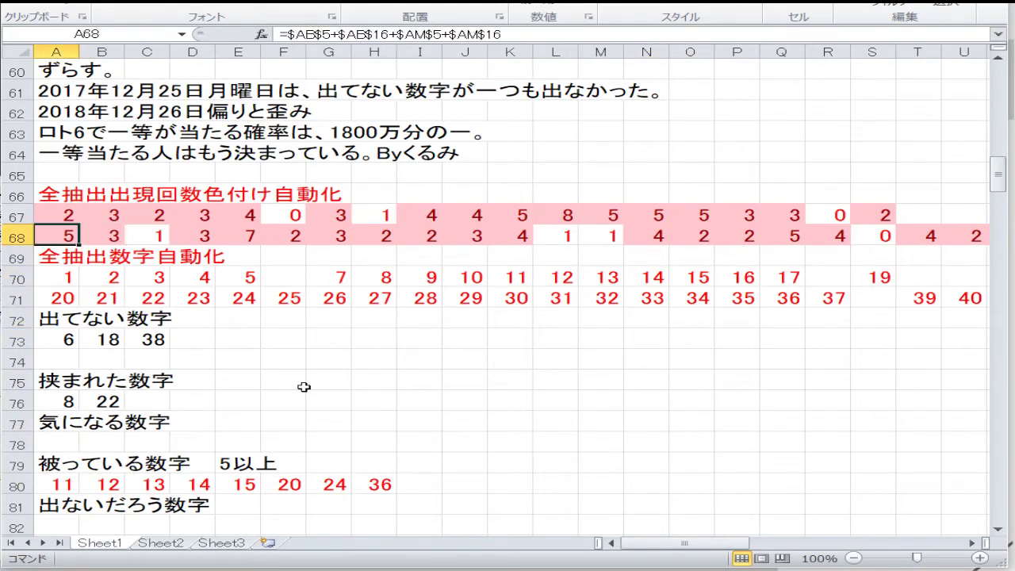
key("Right")
key("Right")
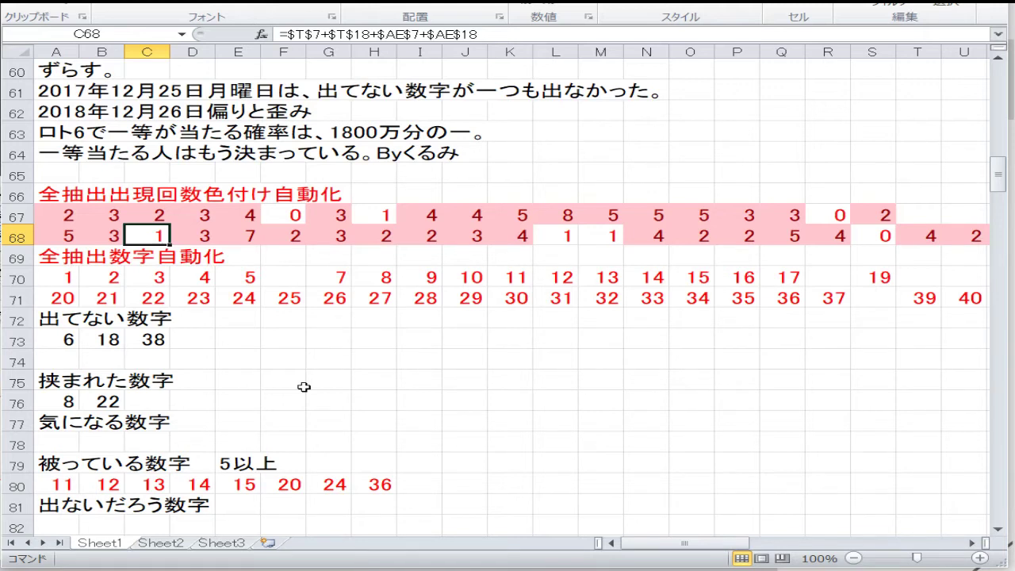
Compare the total in C68 with the neighbouring totals from A68 to D68
key("Left")
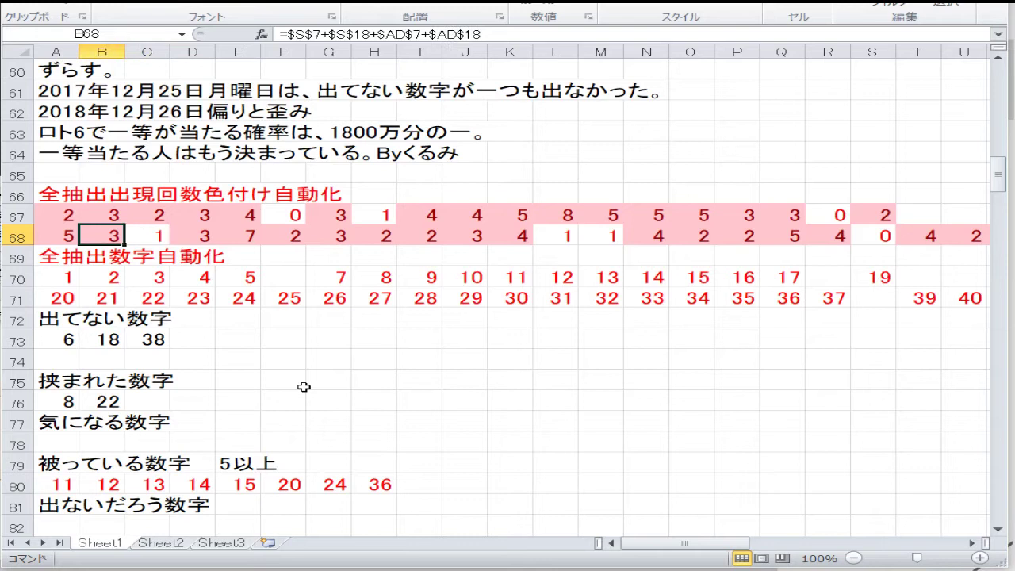
key("Left")
key("Right")
key("Right")
key("Right")
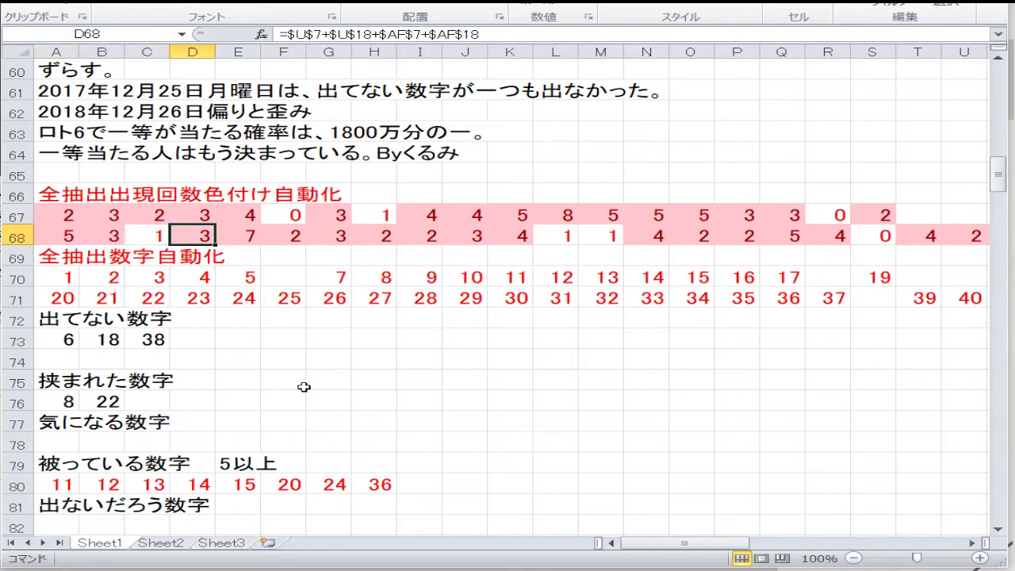
Review the 被っている数字 5以上 list in row 80 from column A through H
key("Down")
key("Down")
key("Down")
key("Down")
key("Down")
key("Down")
key("Down")
key("Down")
key("Down")
key("Down")
key("Down")
key("Down")
key("Left")
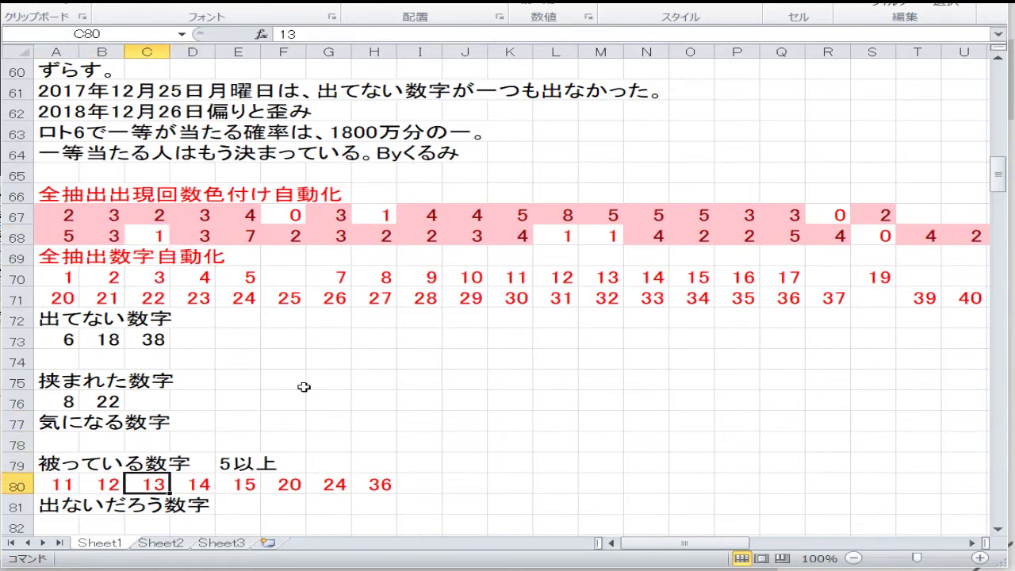
key("Left")
key("Left")
key("Right")
key("Right")
key("Right")
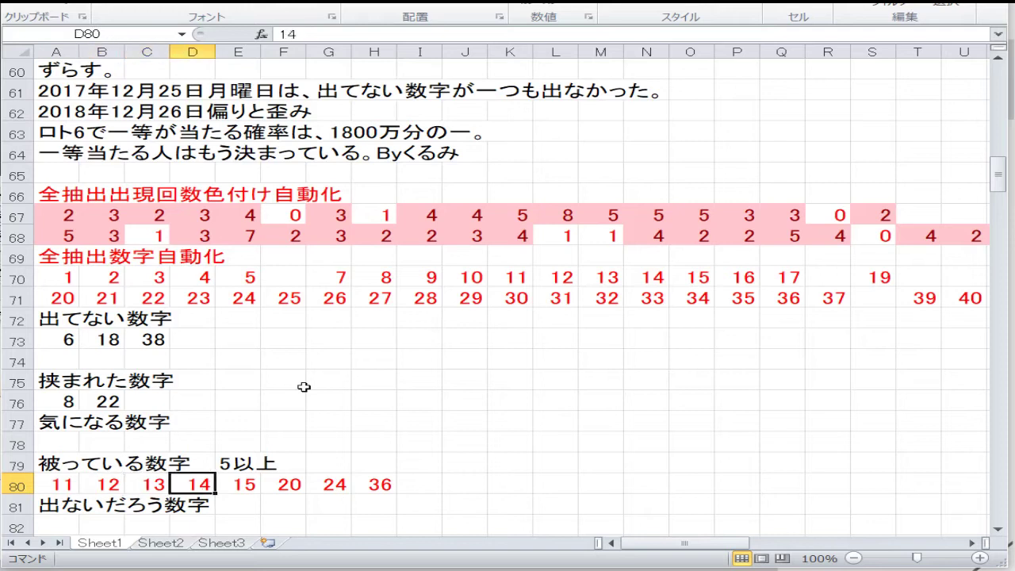
key("Right")
key("Right")
key("Right")
key("Right")
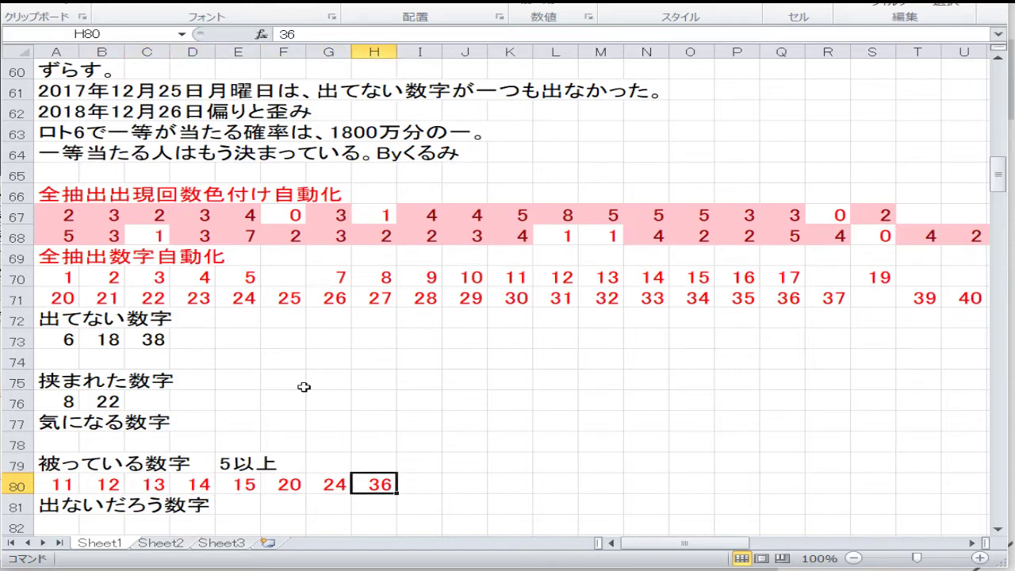
Look over the 参考回 reference draws for ロト6, ロト7 and ミニロト in rows 84 to 89
key("Down")
key("Down")
key("Down")
key("Down")
key("Down")
key("Down")
key("Down")
key("Down")
key("Down")
key("Down")
key("Down")
key("Up")
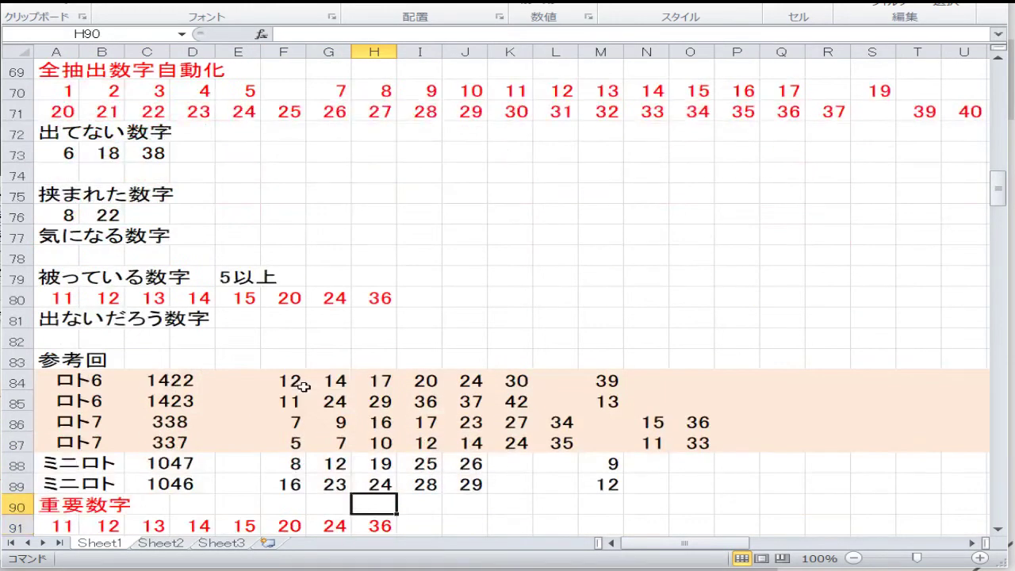
key("Up")
Skim the lists below the reference draws down to 前回の数字からの連想展開 and return to row 92
key("Down")
key("Down")
key("Down")
key("Down")
key("Down")
key("Down")
key("Down")
key("Down")
key("Down")
key("Down")
key("Down")
key("Down")
key("Down")
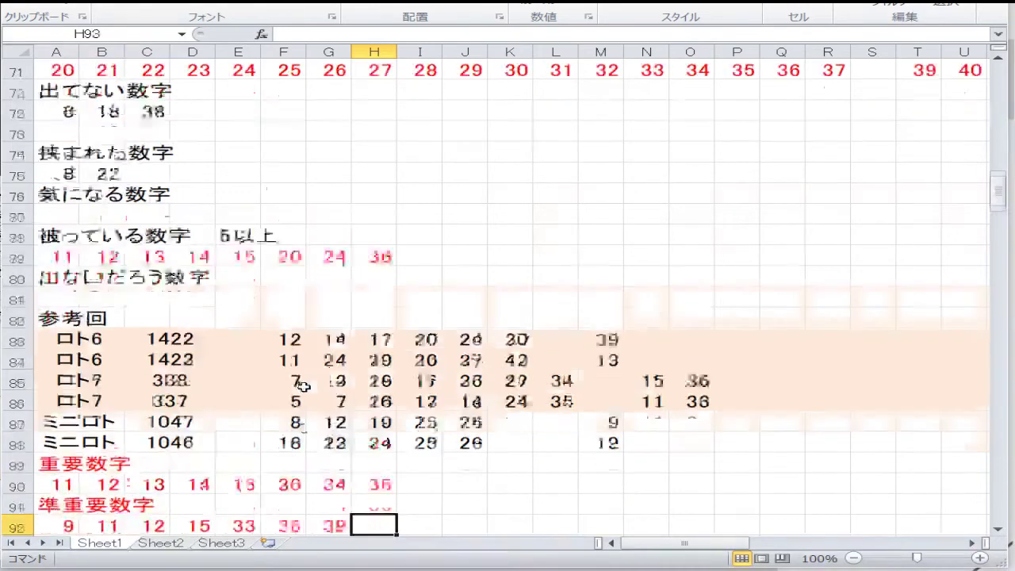
key("Up")
key("Up")
key("Up")
key("Up")
key("Up")
key("Up")
key("Up")
key("Up")
key("Up")
key("Up")
Examine the 重要数字 list in row 91 and the 準重要数字 list in row 93, starting from column A
key("Left")
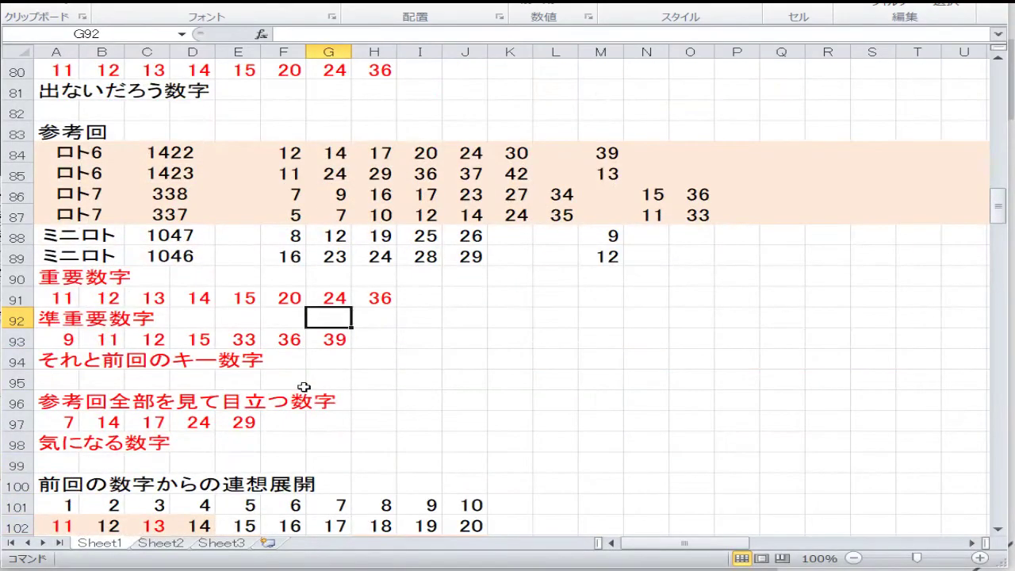
key("Left")
key("Left")
key("Left")
key("Left")
key("Left")
key("Left")
key("Up")
key("Down")
key("Down")
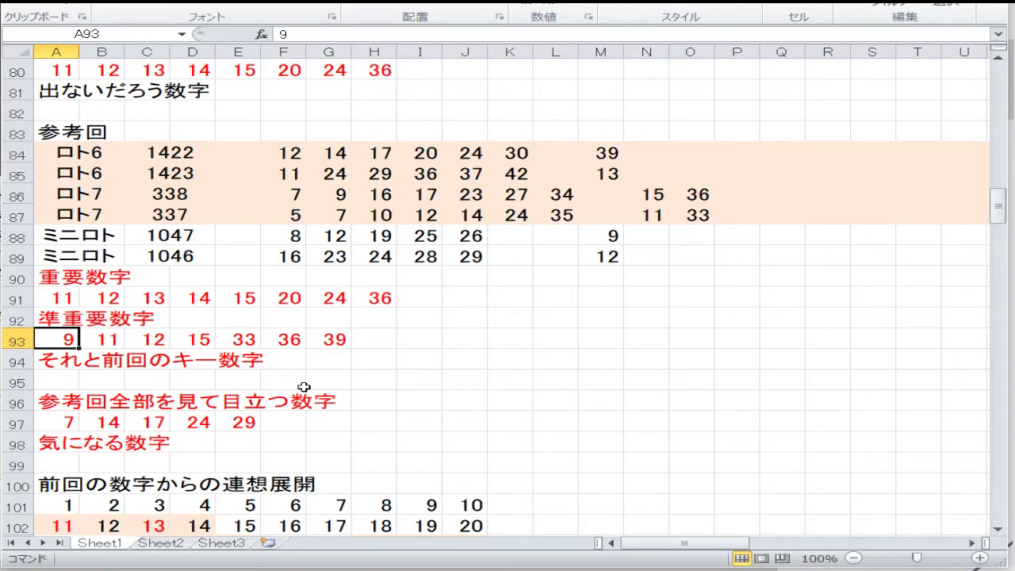
Review the 参考回全部を見て目立つ数字 list in row 97 from column A through E
key("Down")
key("Down")
key("Down")
key("Down")
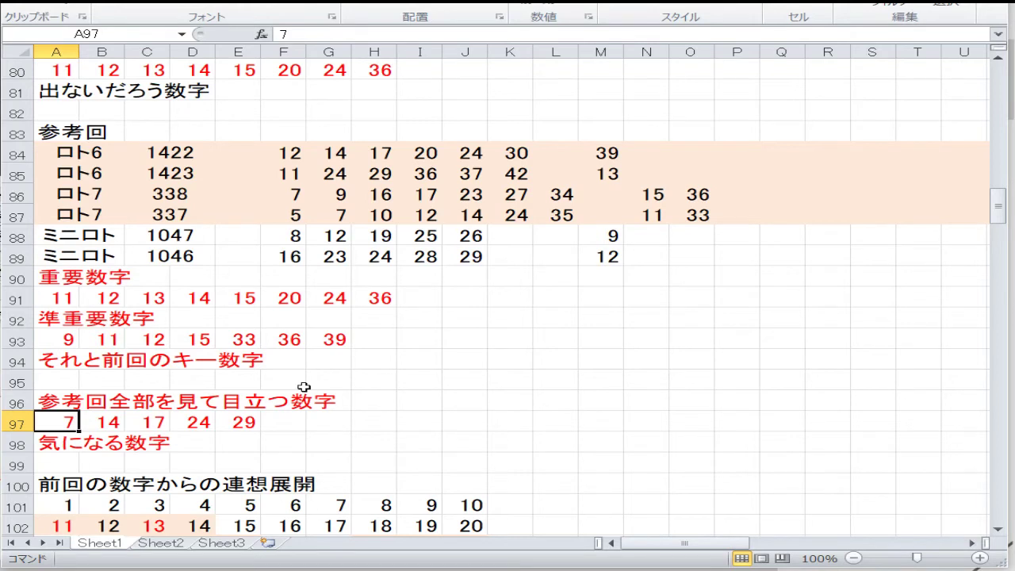
key("Right")
key("Right")
key("Right")
key("Right")
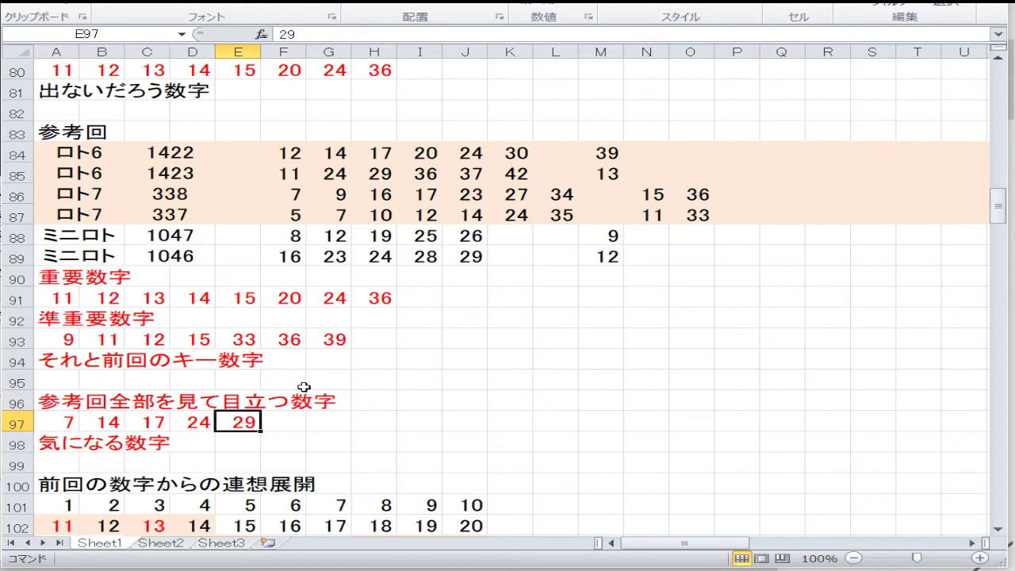
Skim the sections from 前回の数字からの連想展開 down past さらに整理すると and return to row 101
key("Down")
key("Down")
key("Down")
key("Down")
key("Down")
key("Down")
key("Down")
key("Down")
key("Down")
key("Down")
key("Down")
key("Down")
key("Down")
key("Down")
key("Down")
key("Up")
key("Up")
key("Up")
key("Up")
key("Up")
key("Up")
key("Up")
key("Up")
key("Up")
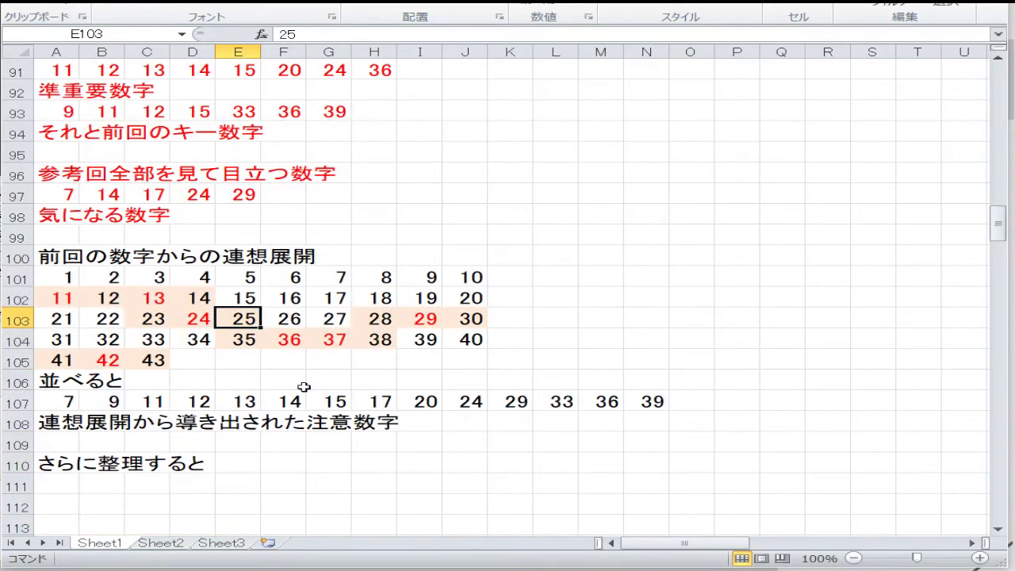
key("Up")
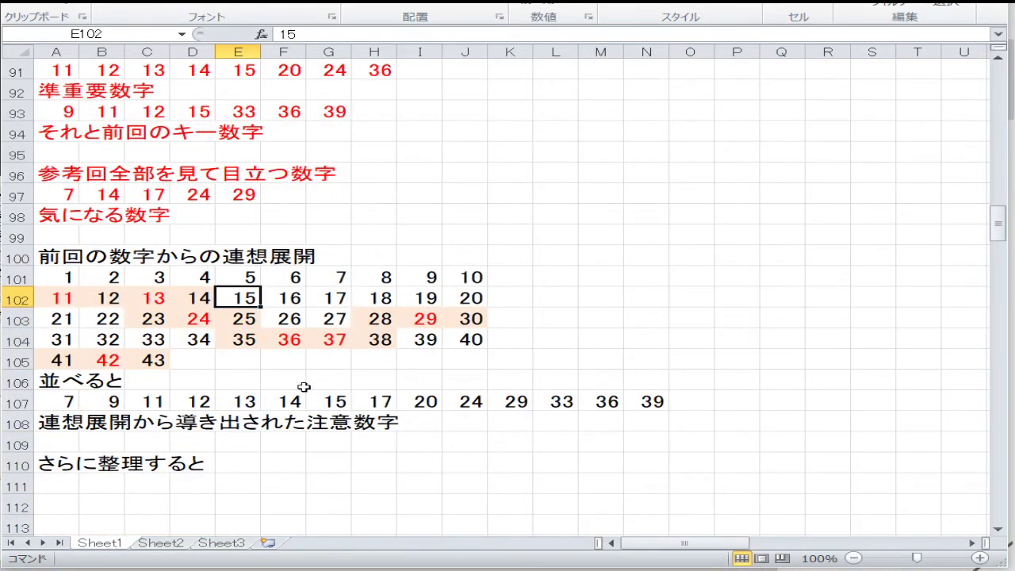
key("Up")
Examine the 前回の数字からの連想展開 number grid in rows 102 to 104, starting from column A
key("Left")
key("Left")
key("Left")
key("Left")
key("Down")
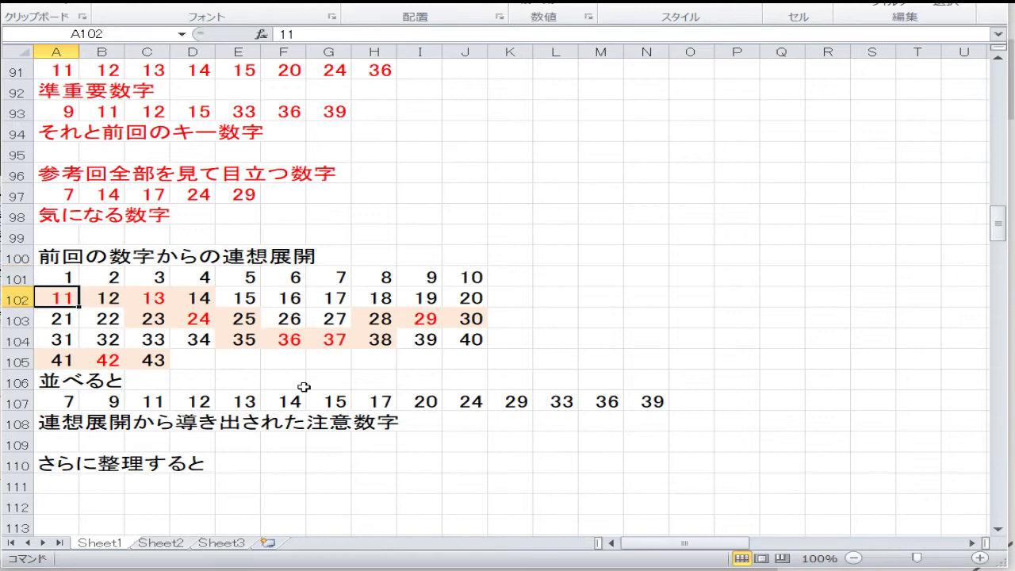
key("Right")
key("Right")
key("Right")
key("Down")
key("Down")
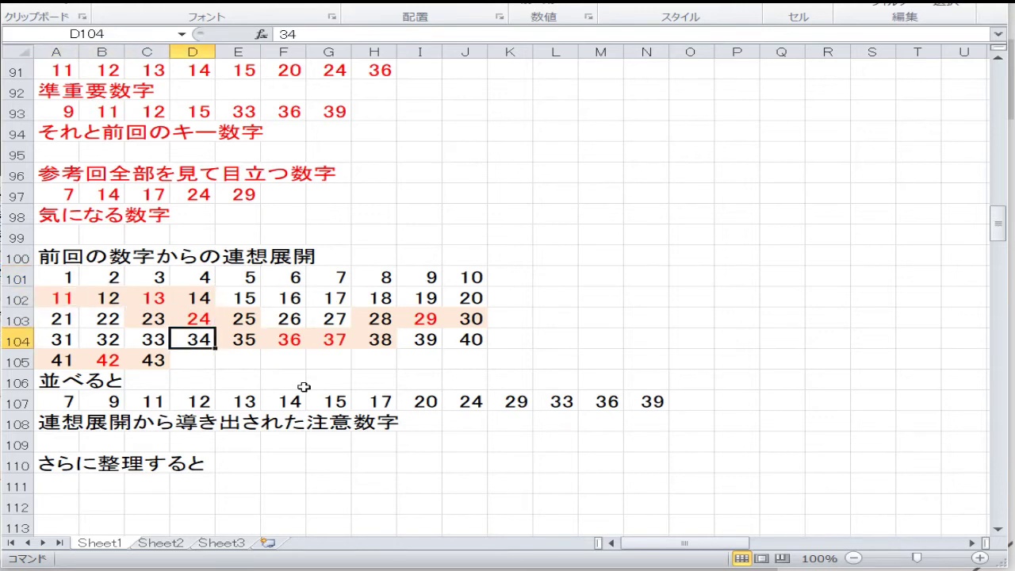
key("Right")
key("ctrl+Right")
key("Left")
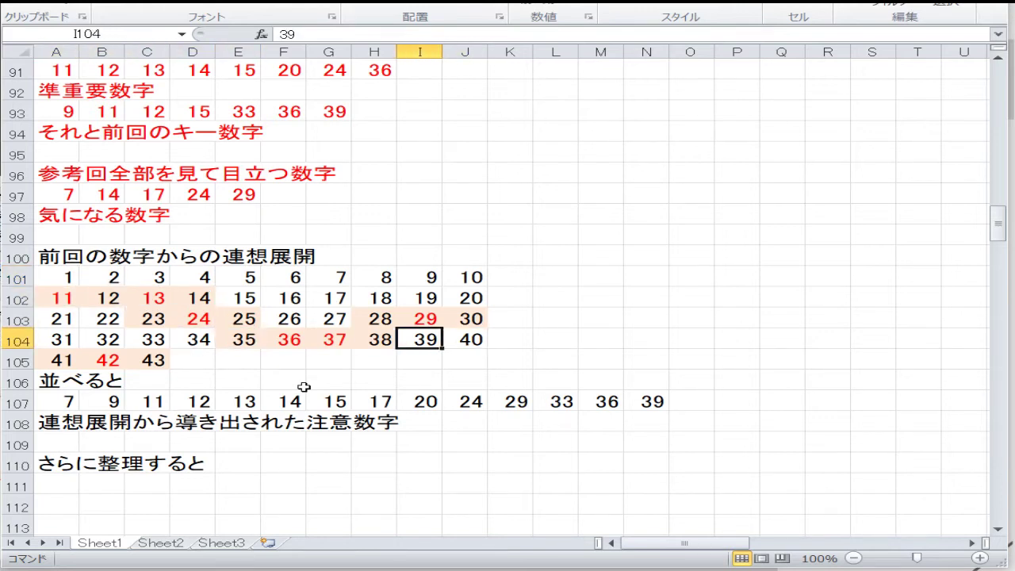
Review the 並べると number list along row 107 and return to its first number
key("Home")
key("Down")
key("Down")
key("Down")
key("Right")
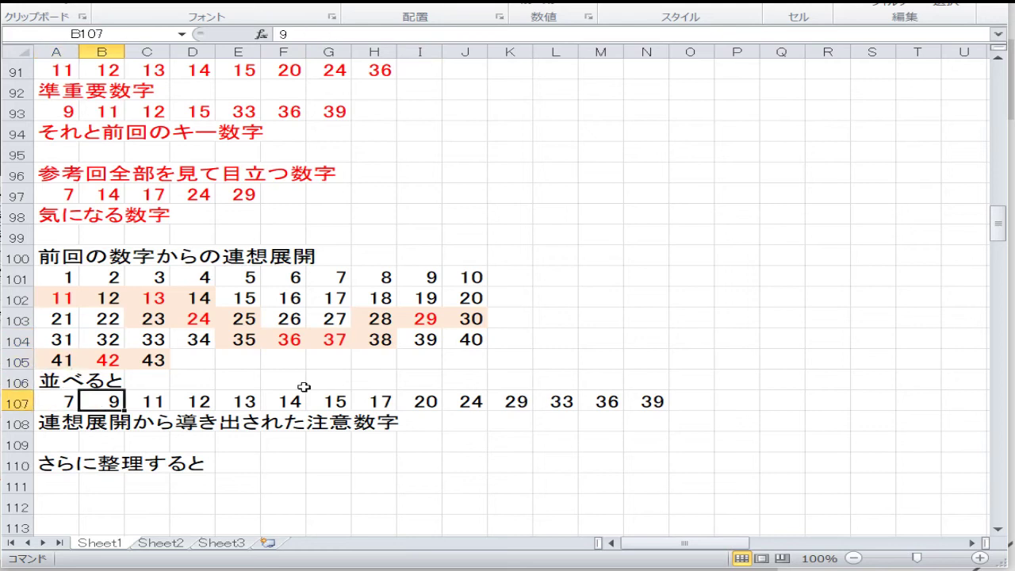
key("Right")
key("Right")
key("Right")
key("Right")
key("Right")
key("Right")
key("Right")
key("Right")
key("Right")
key("Right")
key("Right")
key("Right")
key("Left")
key("Left")
key("Left")
key("Left")
key("Left")
key("Left")
key("Left")
key("Left")
key("Home")
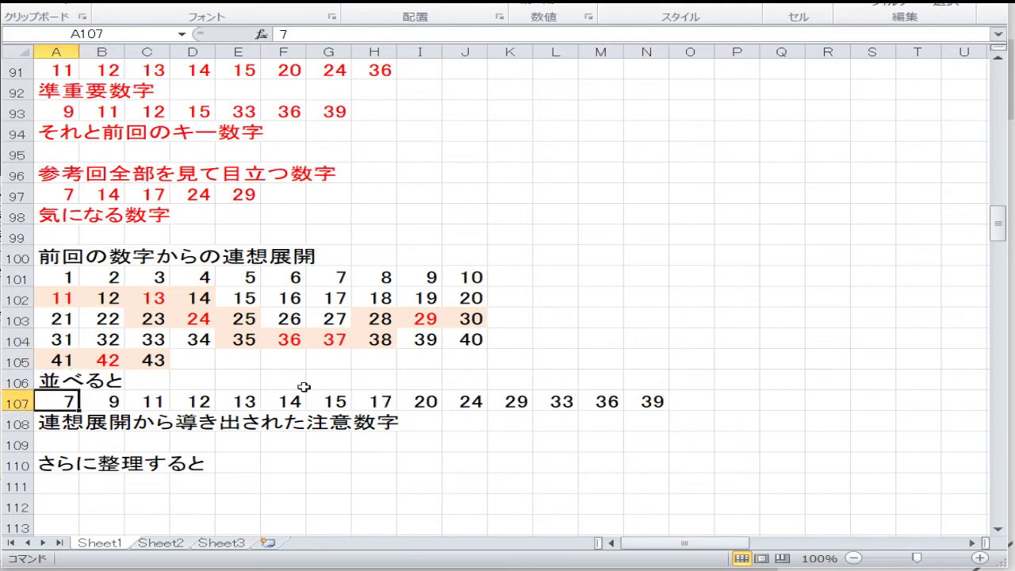
Below さらに整理すると, enter the candidate numbers 7, 9, 11, 12, 24 and 29 across A113 to F113
key("Down")
key("Down")
key("Down")
key("Down")
key("Down")
key("Down")
key("Down")
key("Down")
key("Down")
key("Down")
key("Down")
key("Down")
key("Down")
key("Down")
key("Up")
key("Up")
key("Up")
key("Up")
key("Up")
key("Up")
key("Up")
key("Up")
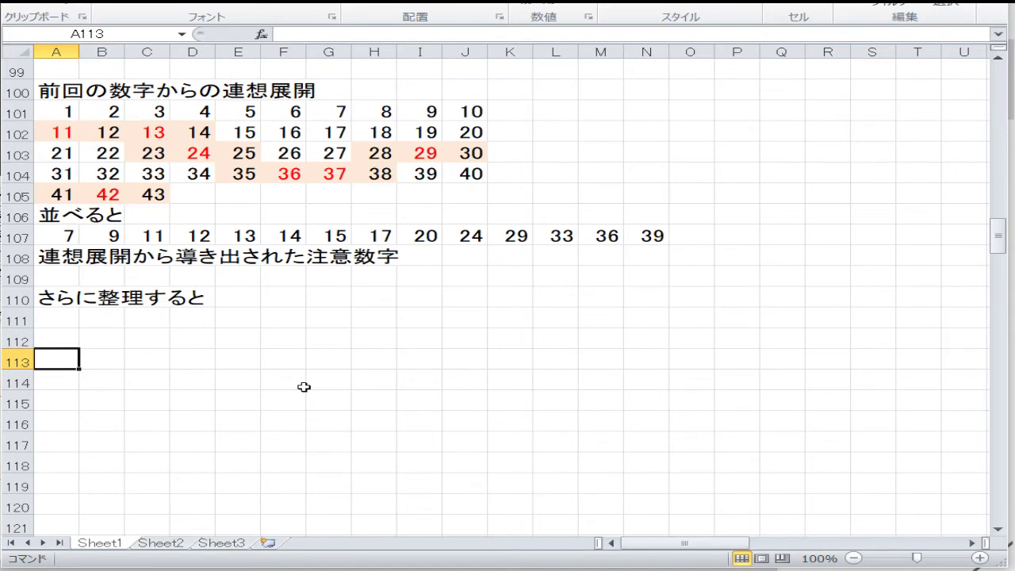
type("7")
key("Tab")
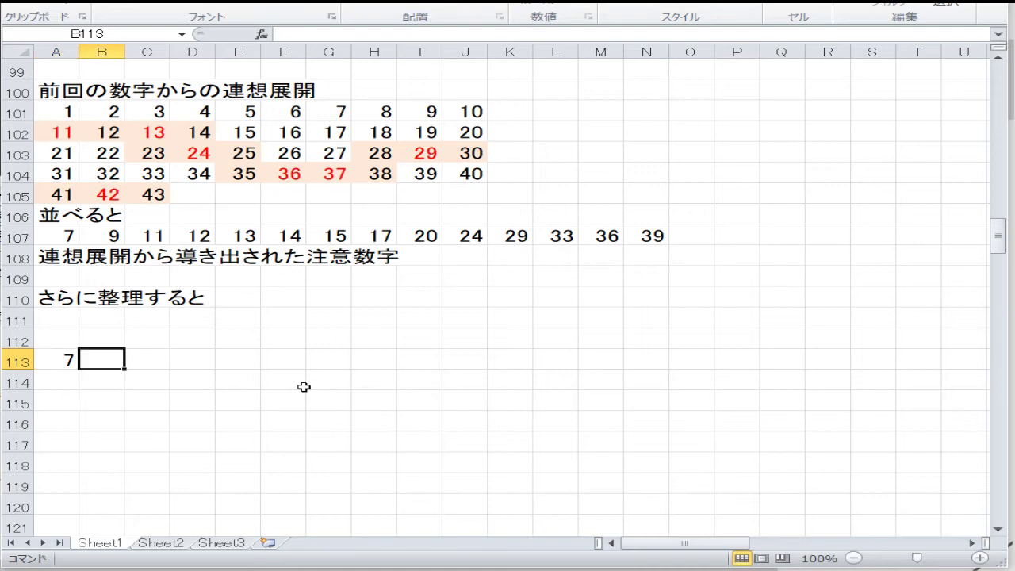
type("9")
key("Tab")
type("11")
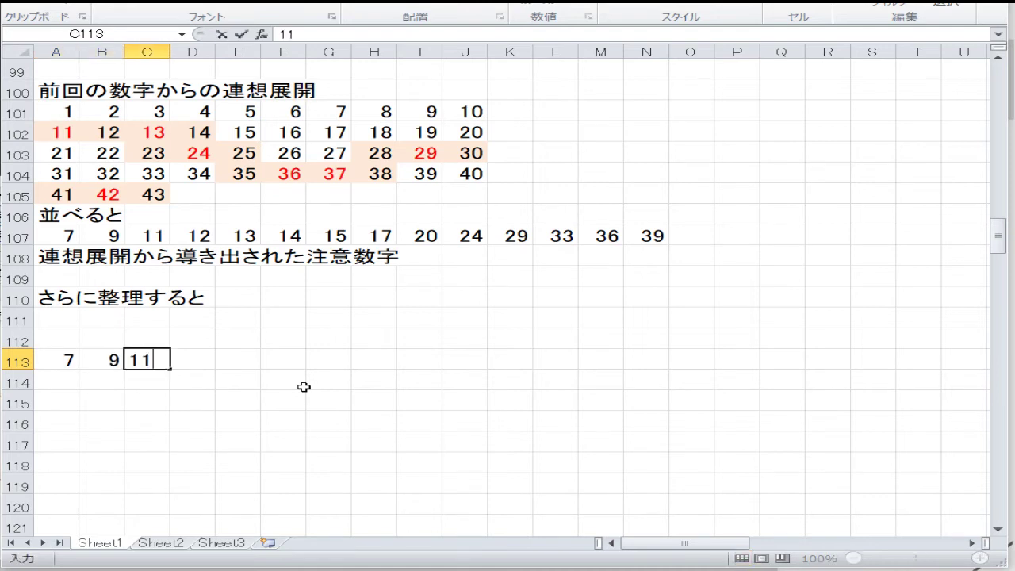
key("Tab")
type("12")
key("Tab")
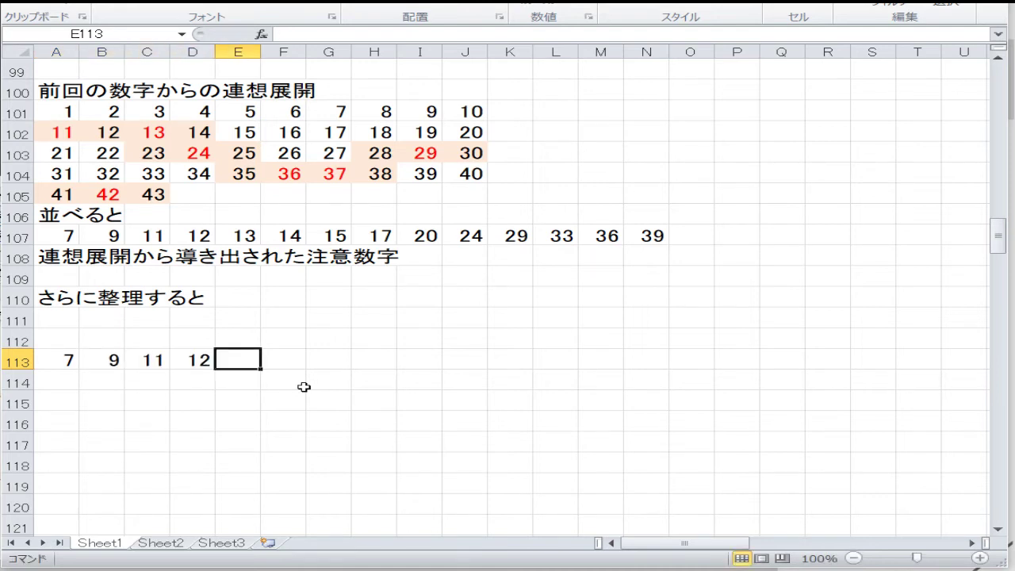
type("24")
key("Tab")
type("29")
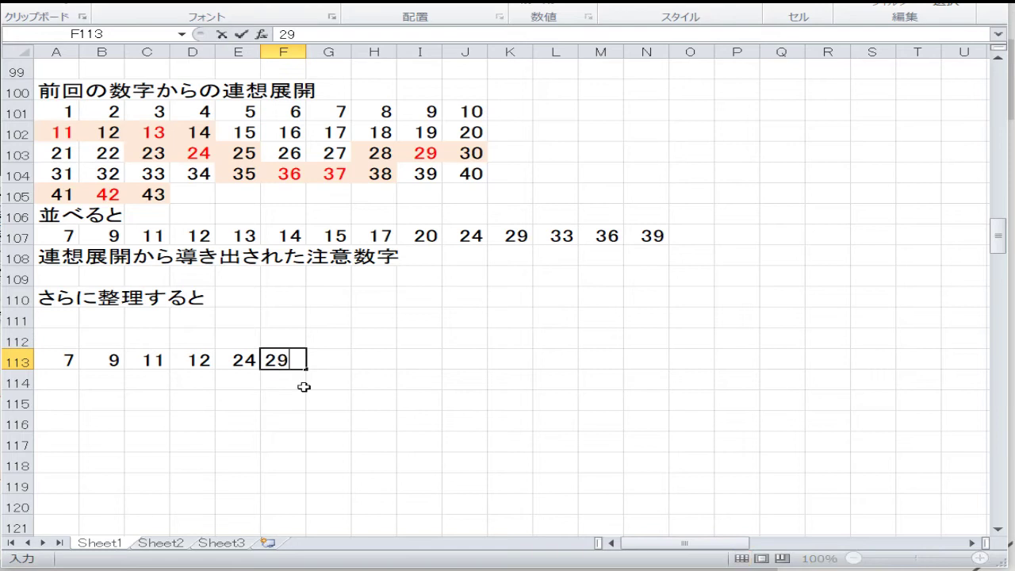
Enter the sixth-number alternatives 39, 36, 37 and 42 down cells F114 to F117
left_click(303, 387)
type("39")
key("Left")
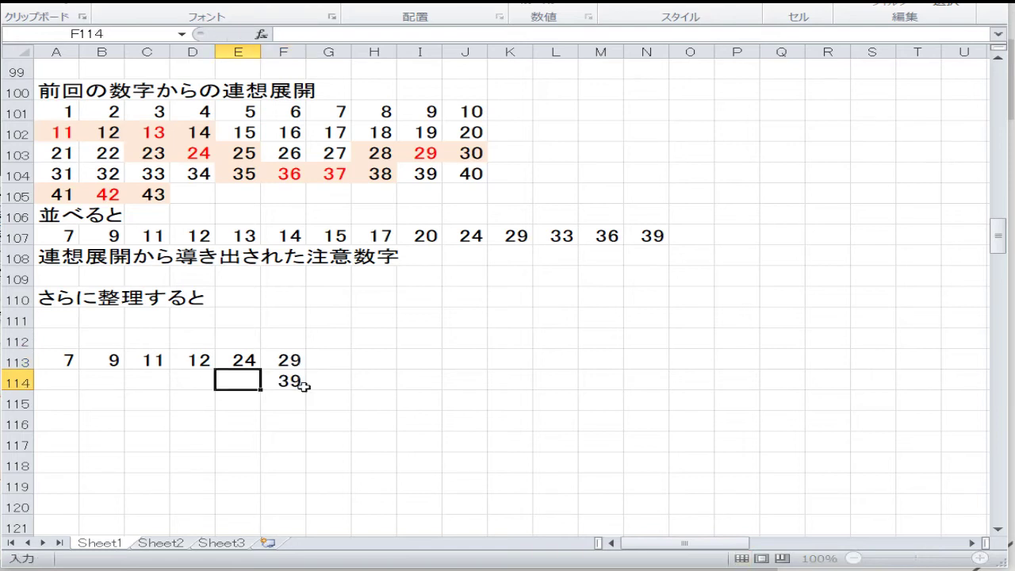
key("Down")
key("Right")
type("36")
key("Return")
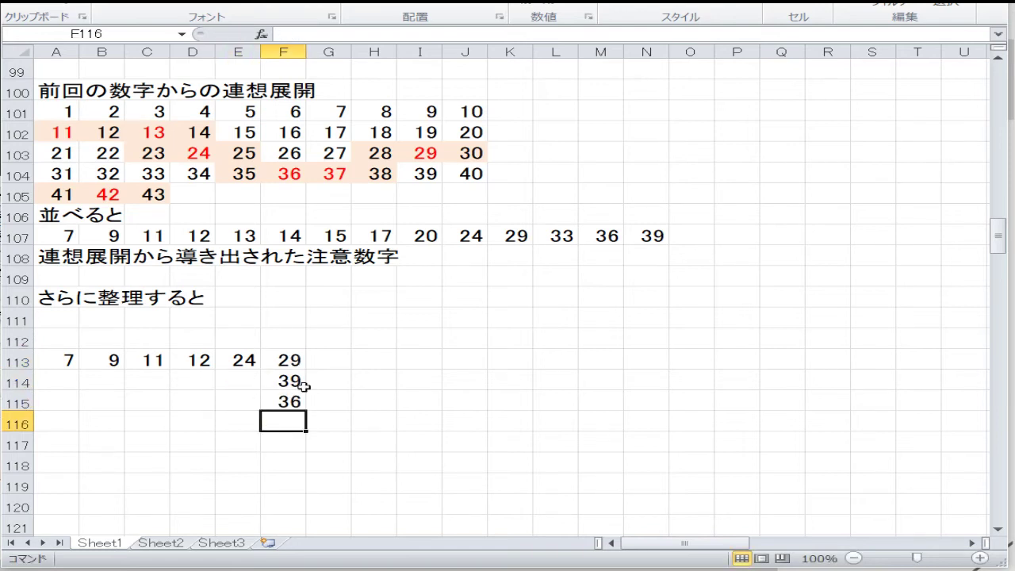
type("37")
key("Return")
type("3")
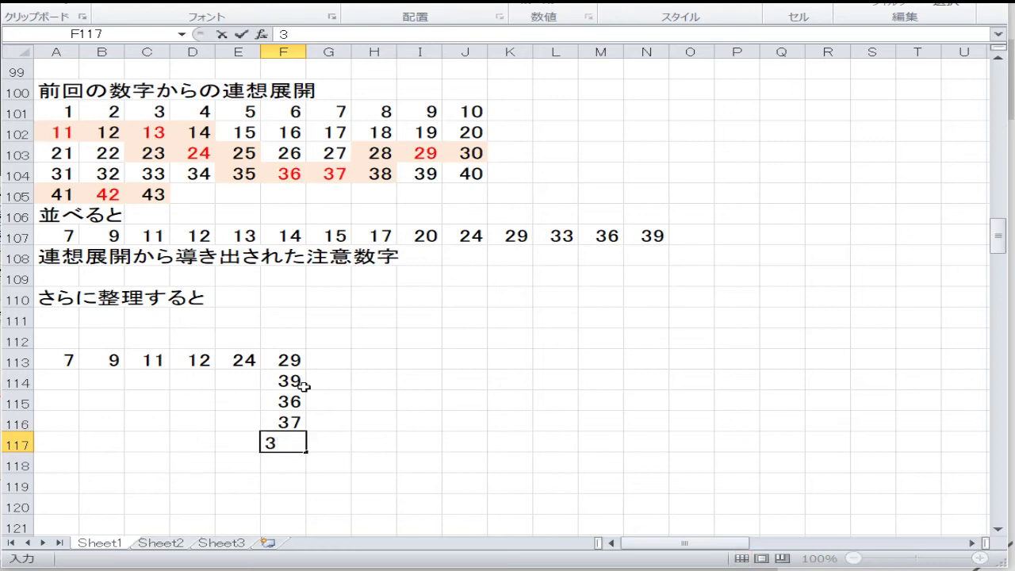
key("BackSpace")
type("42")
key("Return")
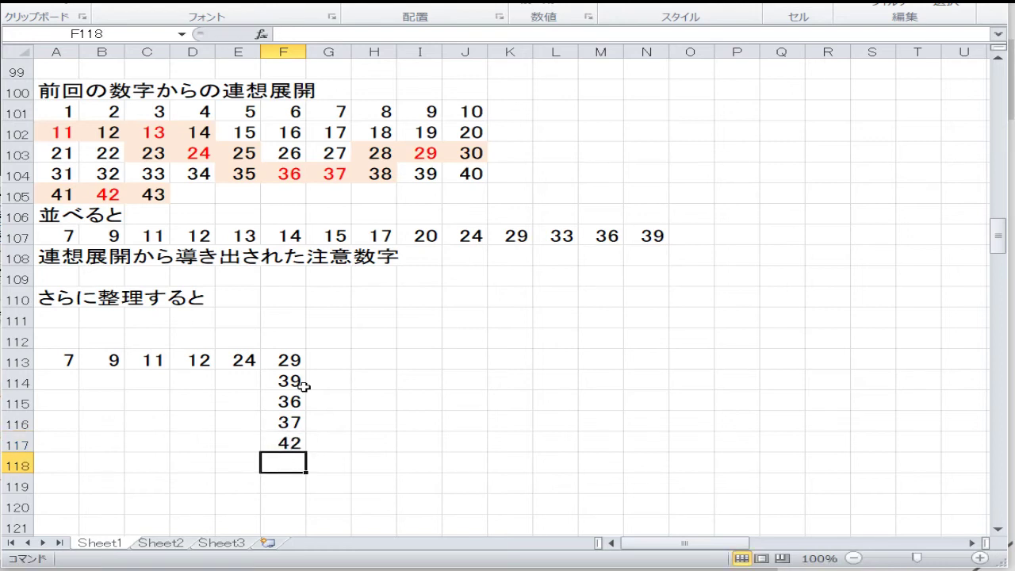
Continue column F with 38, 37, 34 and 33 in cells F118 to F121
type("38")
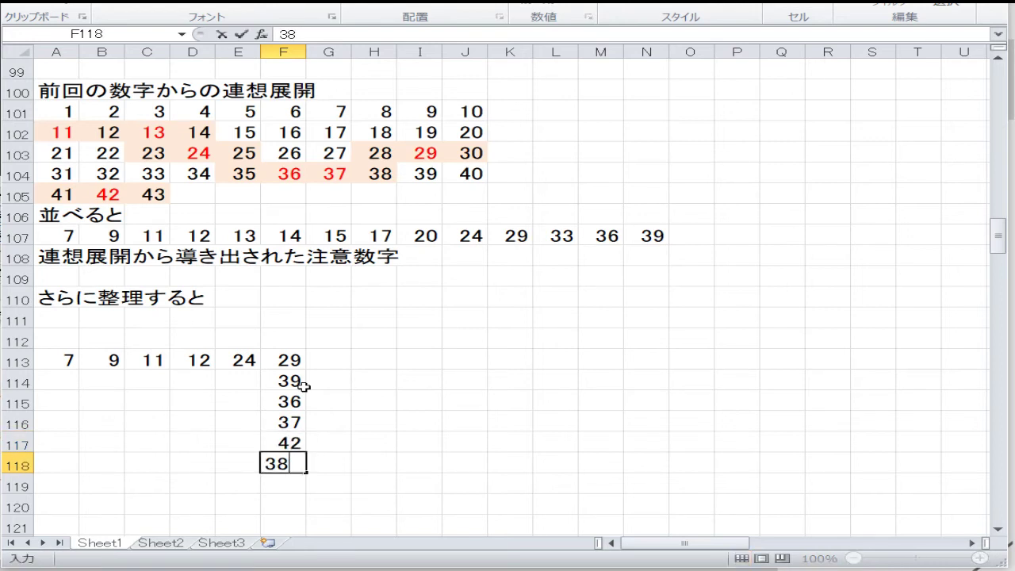
key("Return")
type("37")
key("Return")
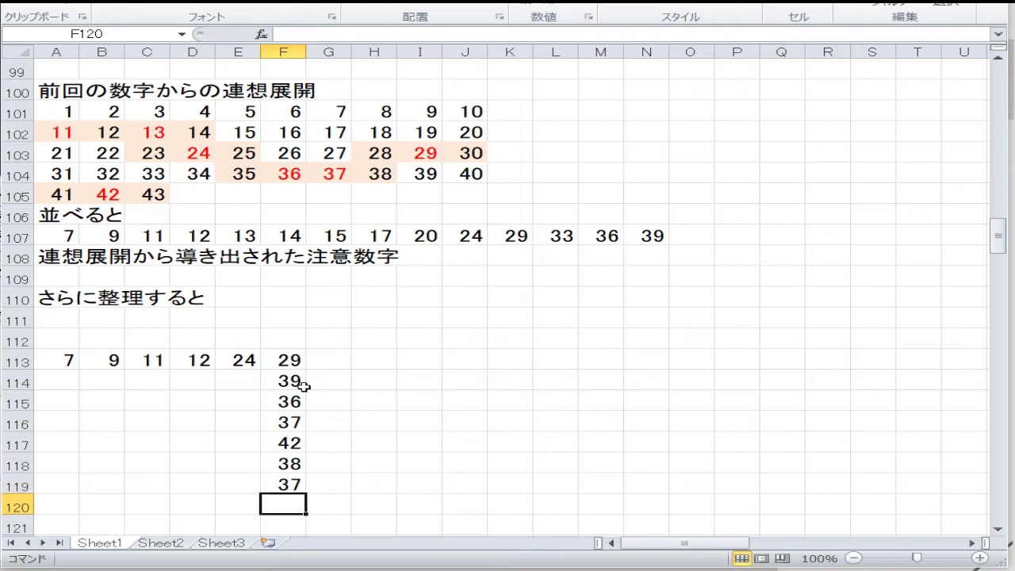
type("34")
key("Return")
type("33")
key("Return")
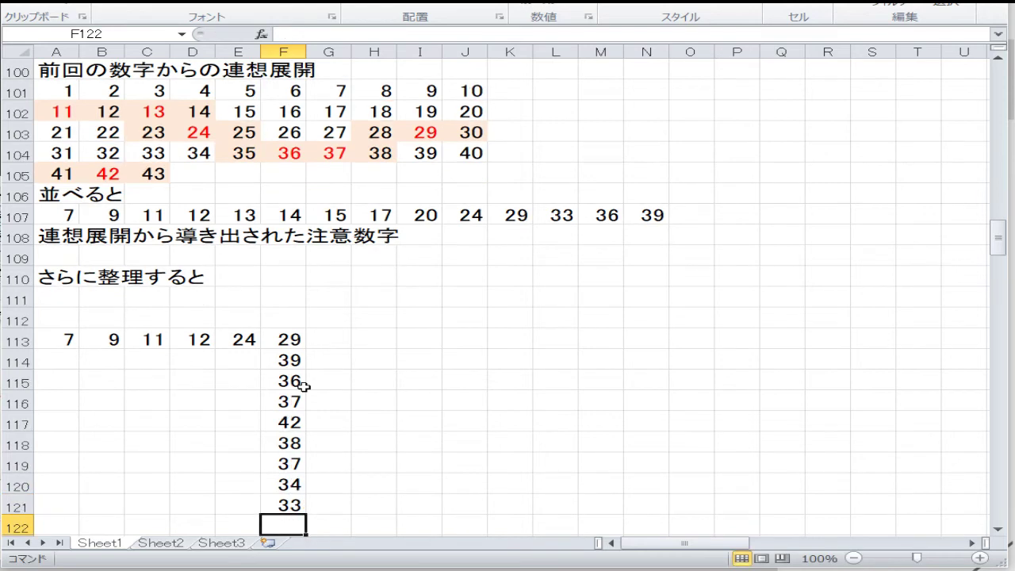
Extend column F with 40, 43, 39 and 36 in cells F122 to F125
type("3")
key("BackSpace")
type("4")
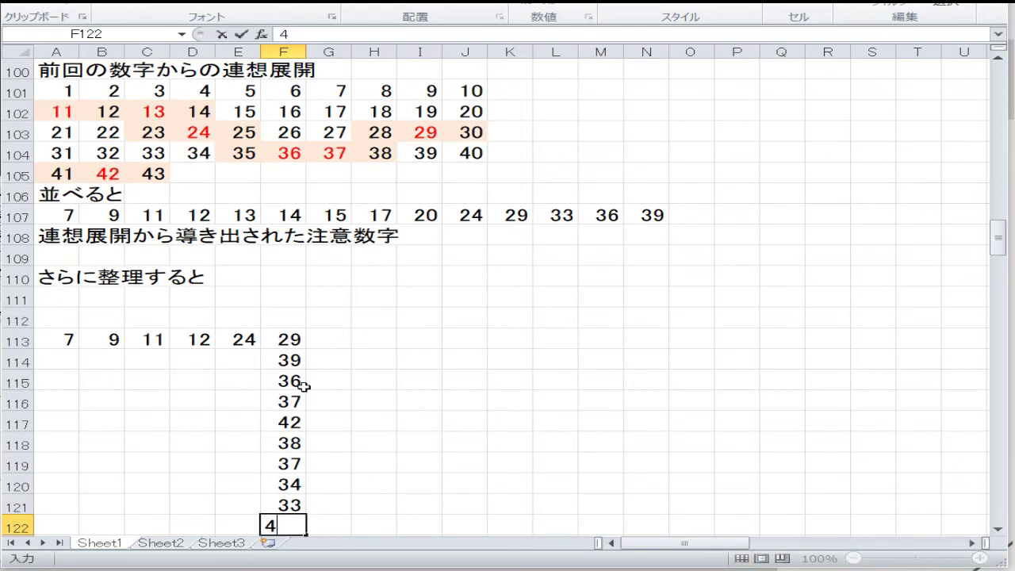
key("Return")
key("Up")
key("F2")
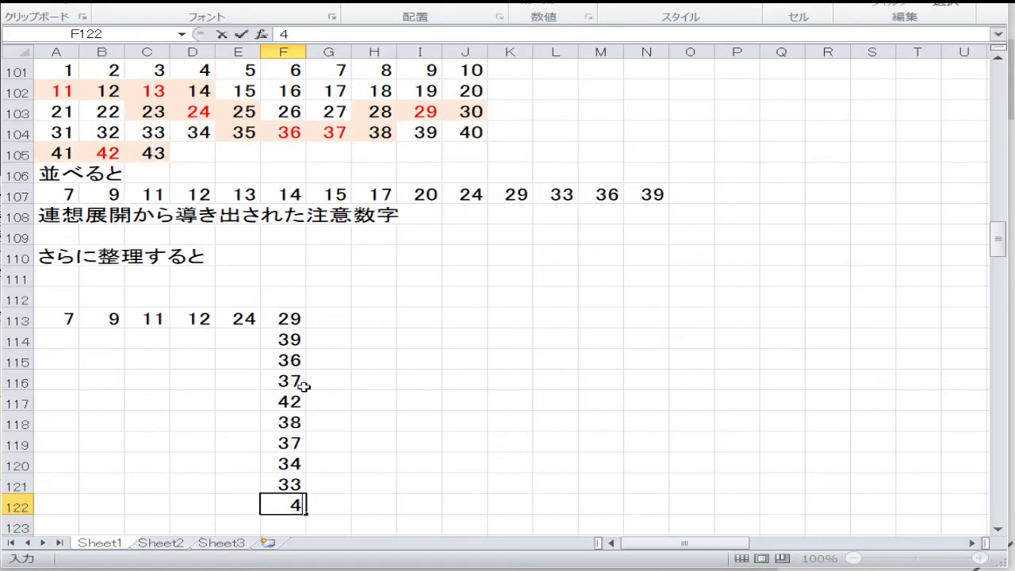
type("0")
key("Return")
type("43")
key("Return")
type("39")
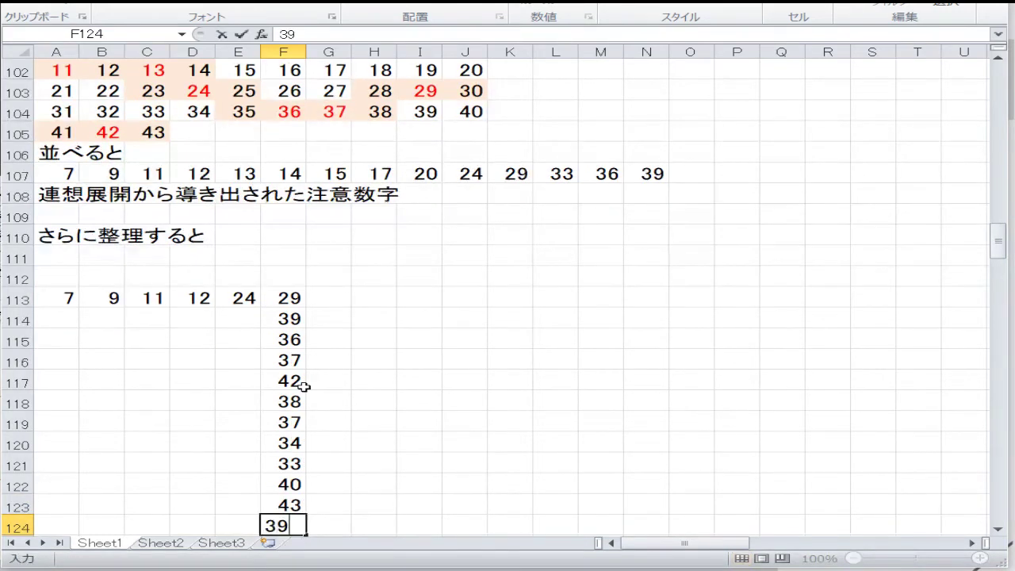
key("Return")
key("Up")
key("Left")
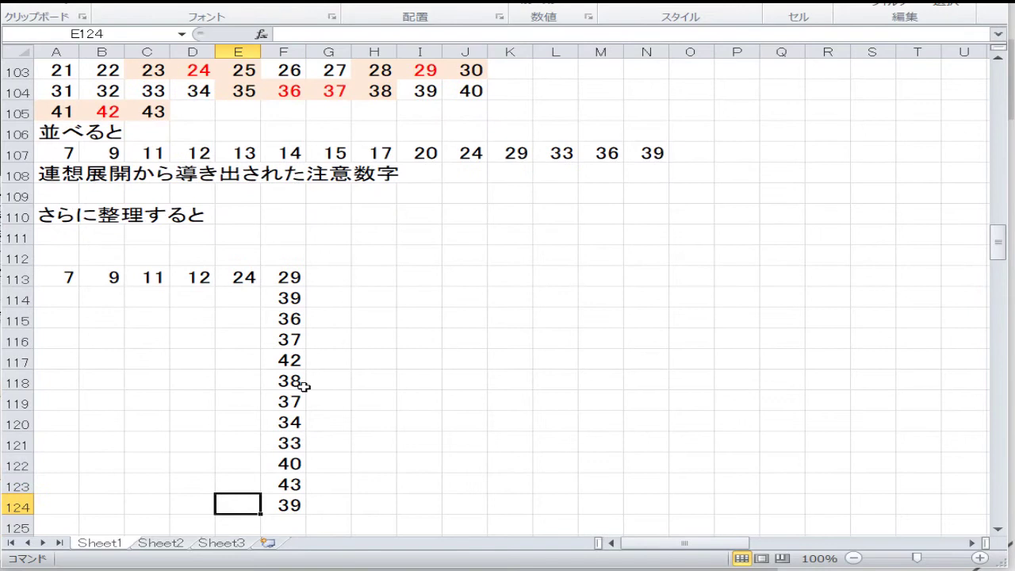
key("Right")
key("Down")
type("36")
key("Return")
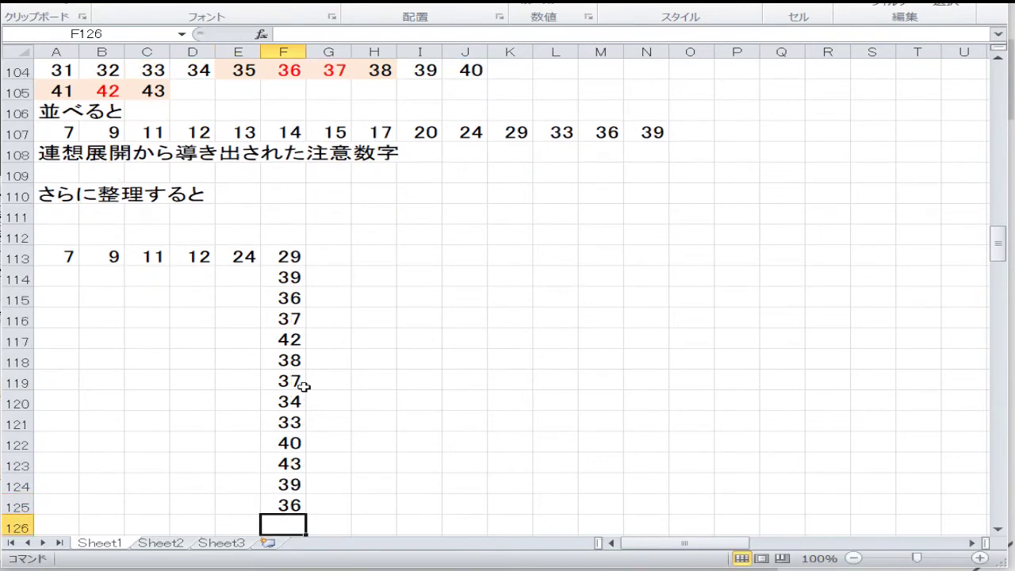
Enter the fifth-number alternatives 38, 35, 36 and 40 down cells E114 to E117
key("Up")
key("Up")
key("Up")
key("Up")
key("Up")
key("Up")
key("Up")
key("Up")
key("Up")
key("Up")
key("Up")
key("Left")
key("Left")
key("Left")
key("Left")
key("Left")
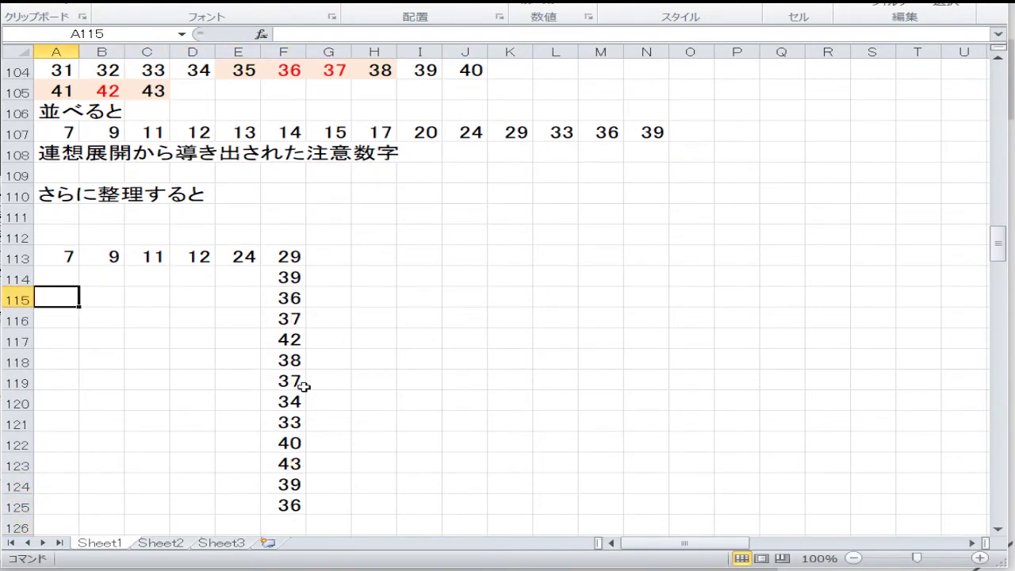
key("Up")
key("Up")
key("Right")
key("Right")
key("Right")
key("Right")
key("Right")
key("Down")
key("Left")
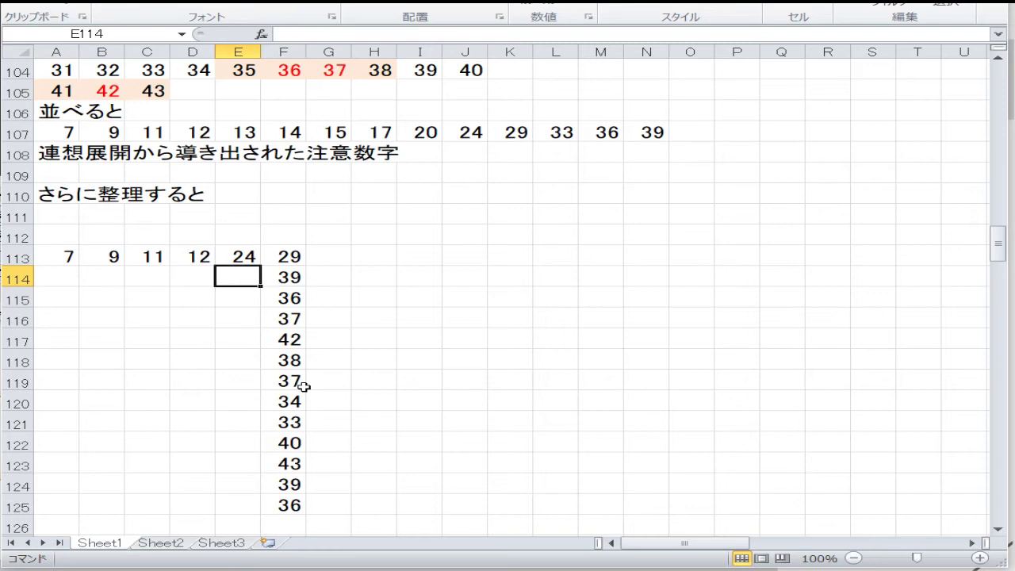
type("38")
key("Return")
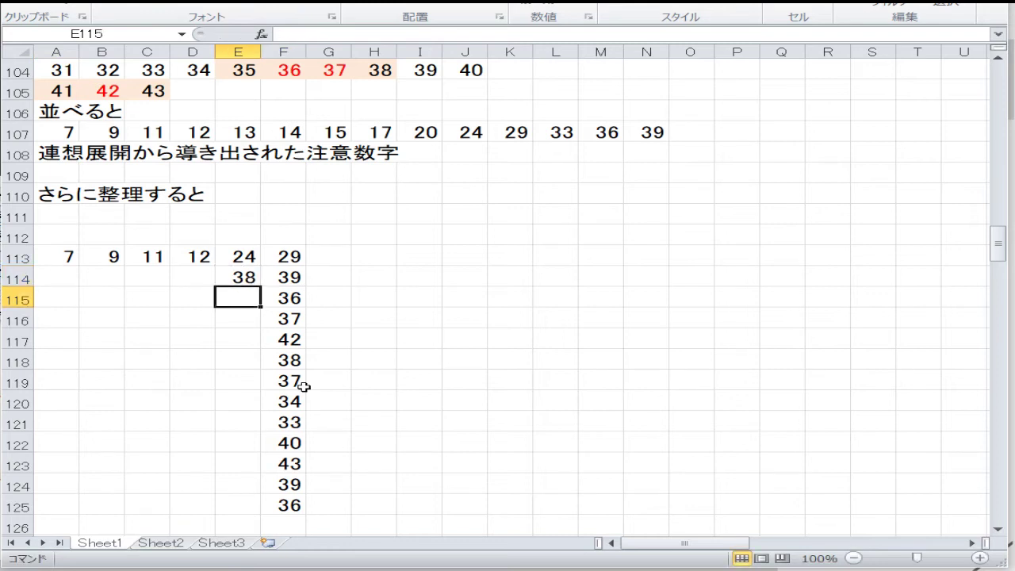
type("35")
key("Return")
type("6")
key("Return")
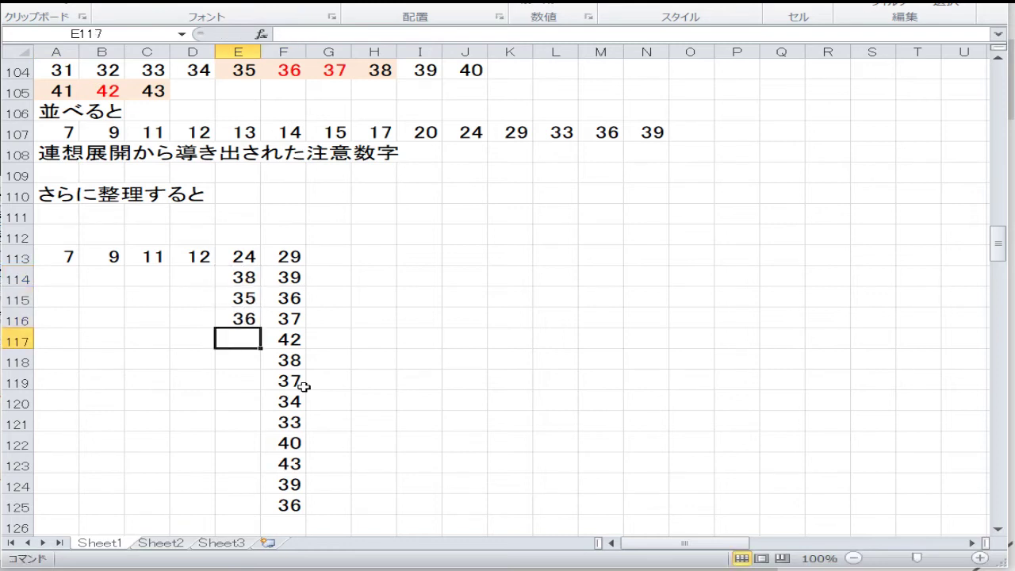
type("40")
key("Return")
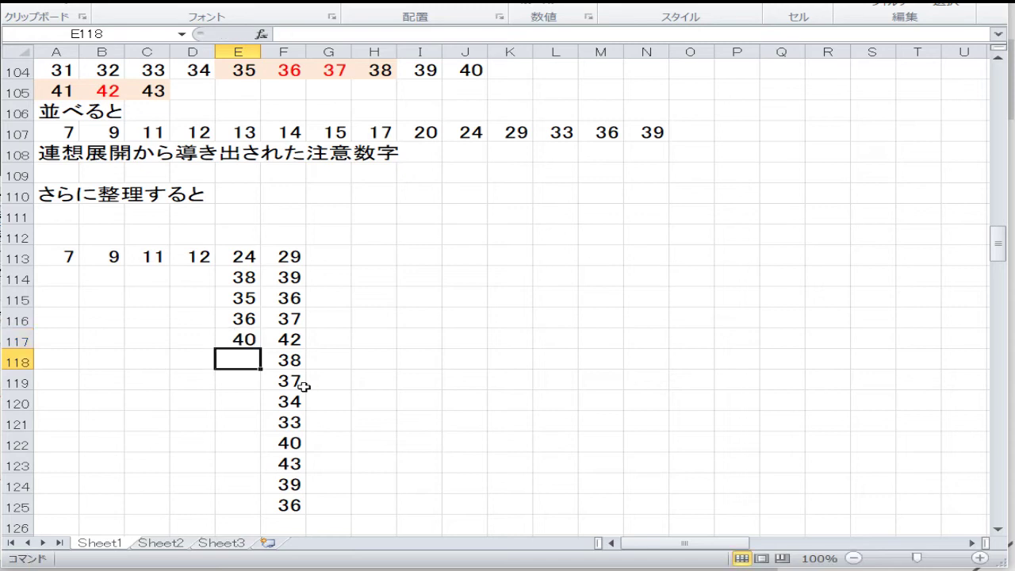
Continue column E with 37, 36, 33 and 32 in cells E118 to E121
type("37")
key("Return")
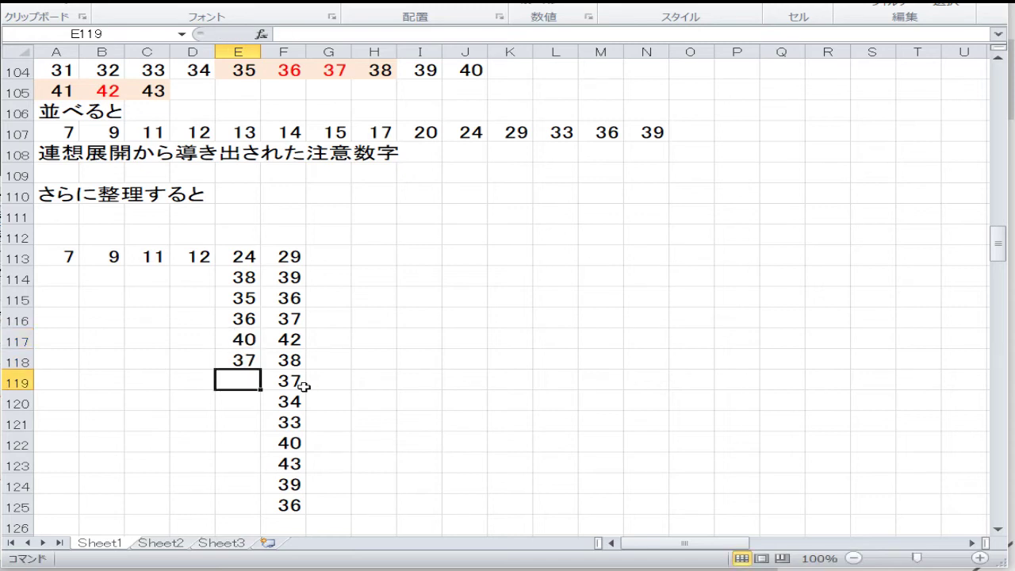
type("36")
key("Return")
type("33")
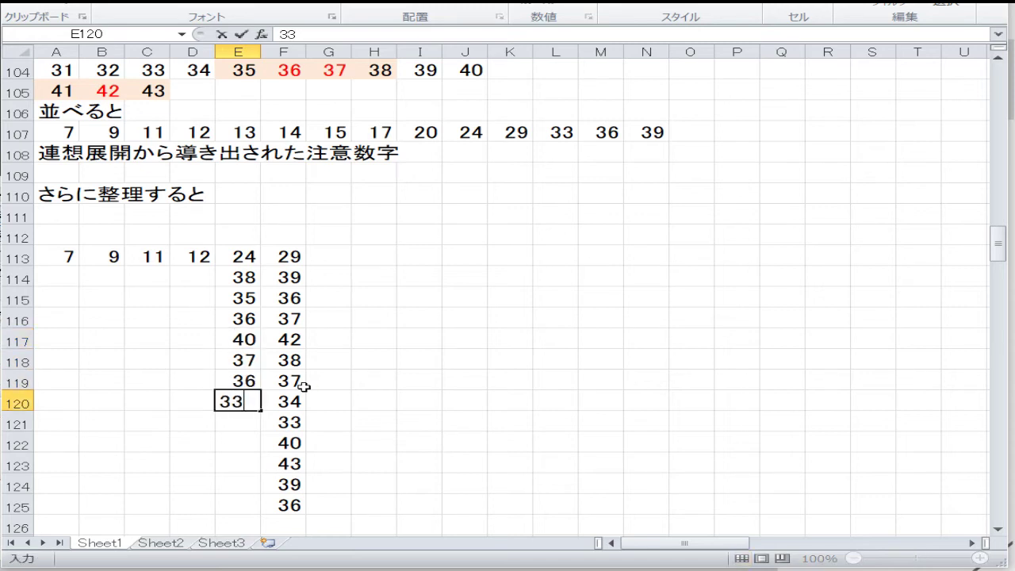
key("Return")
type("32")
key("Return")
Complete column E with 39, 42, 38 and 35 in cells E122 to E125
type("3")
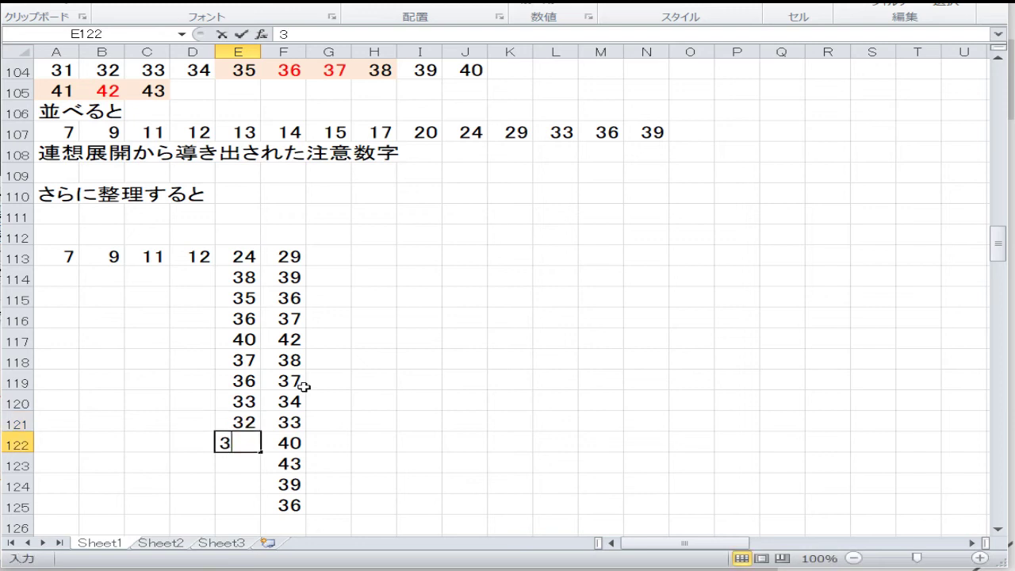
type("9")
key("Return")
type("42")
key("Return")
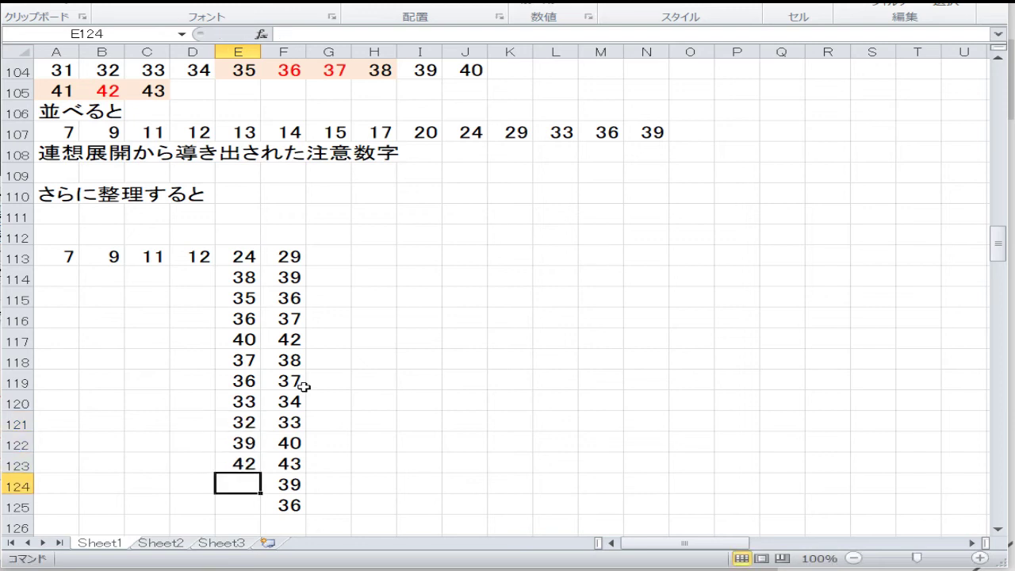
type("38")
key("Return")
type("35")
key("Return")
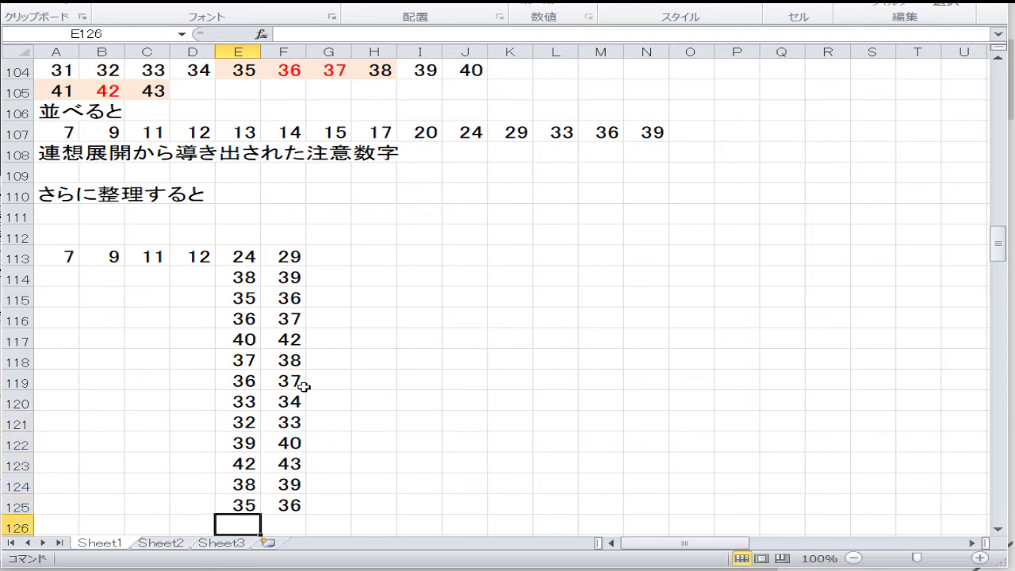
Review the 参考回 draws and the 重要数字, 準重要数字 and 連想展開 lists above the candidate rows
key("Left")
key("Left")
key("Left")
key("Left")
key("Up")
key("Up")
key("Up")
key("Up")
key("Up")
key("Up")
key("Up")
key("Up")
key("Up")
key("Up")
key("Up")
key("Up")
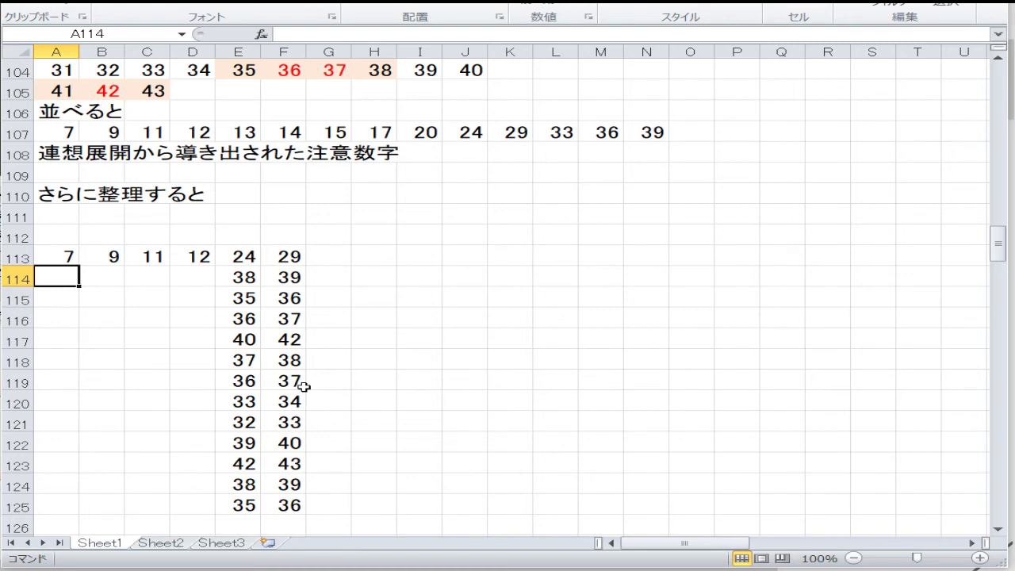
key("Up")
key("Up")
key("Up")
key("Up")
key("Up")
key("Up")
key("Up")
key("Up")
key("Up")
key("Up")
key("Up")
key("Up")
key("Up")
key("Up")
key("Up")
key("Up")
key("Up")
key("Up")
key("Up")
key("Up")
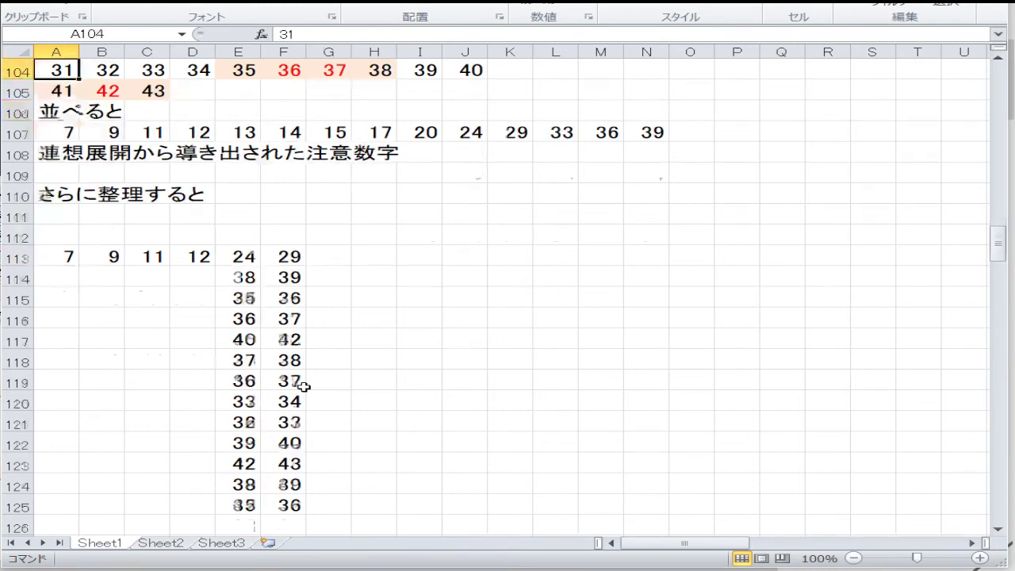
key("Down")
key("Down")
key("Down")
key("Down")
key("Down")
key("Down")
key("Down")
key("Down")
key("Down")
key("Down")
key("Down")
key("Down")
key("Down")
key("Down")
key("Down")
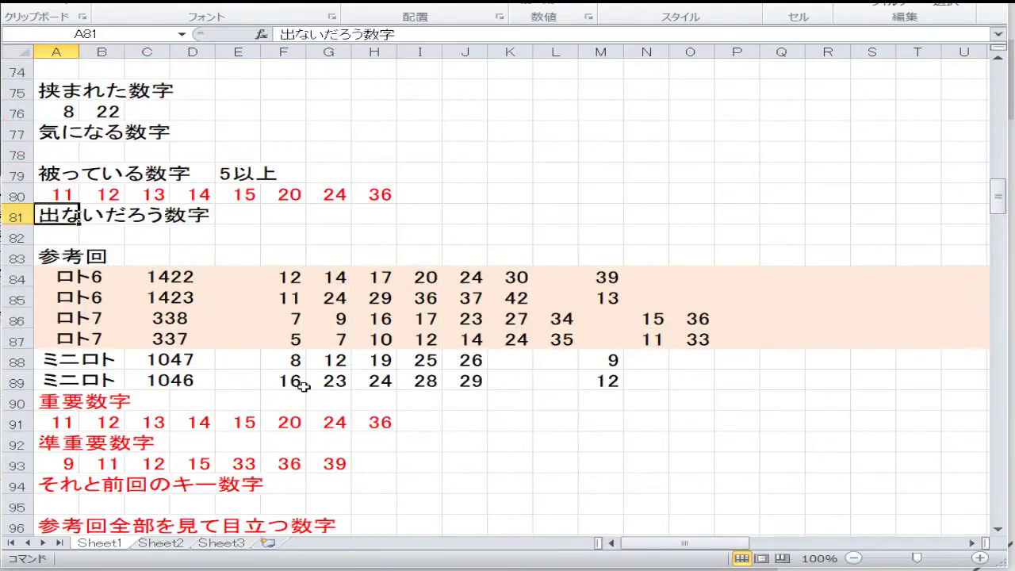
key("Down")
key("Down")
key("Down")
key("Down")
key("Down")
key("Down")
key("Down")
key("Down")
key("Down")
key("Down")
key("Down")
key("Down")
key("Down")
key("Down")
key("Down")
key("Down")
key("Down")
key("Down")
key("Down")
key("Down")
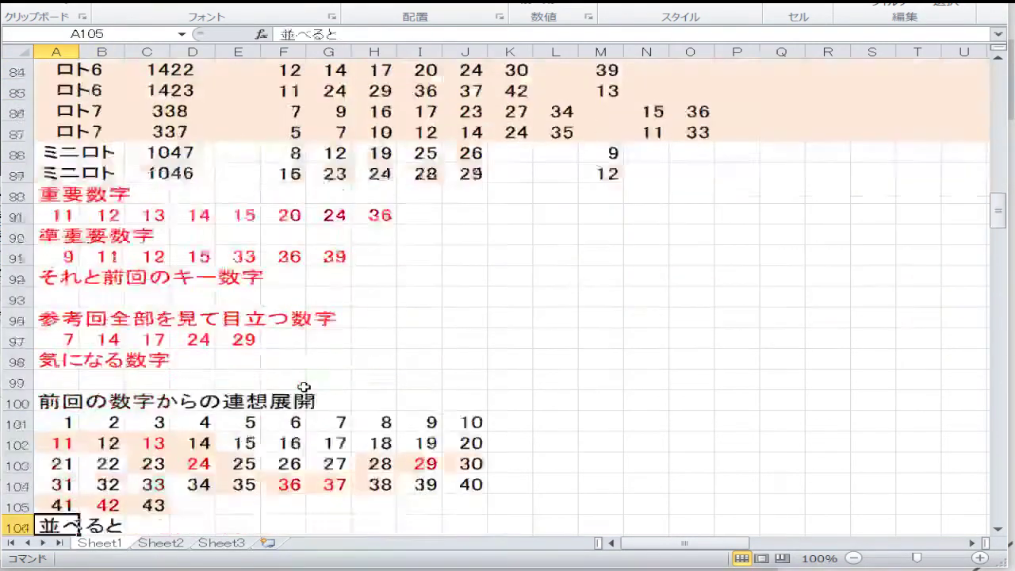
Enter the first-number alternatives 5, 7, 9 and 10 down cells A114 to A117
key("Up")
key("Up")
key("Up")
key("Up")
key("Up")
key("Up")
key("Up")
key("Up")
key("Up")
key("Up")
key("Up")
key("Up")
key("Up")
key("Up")
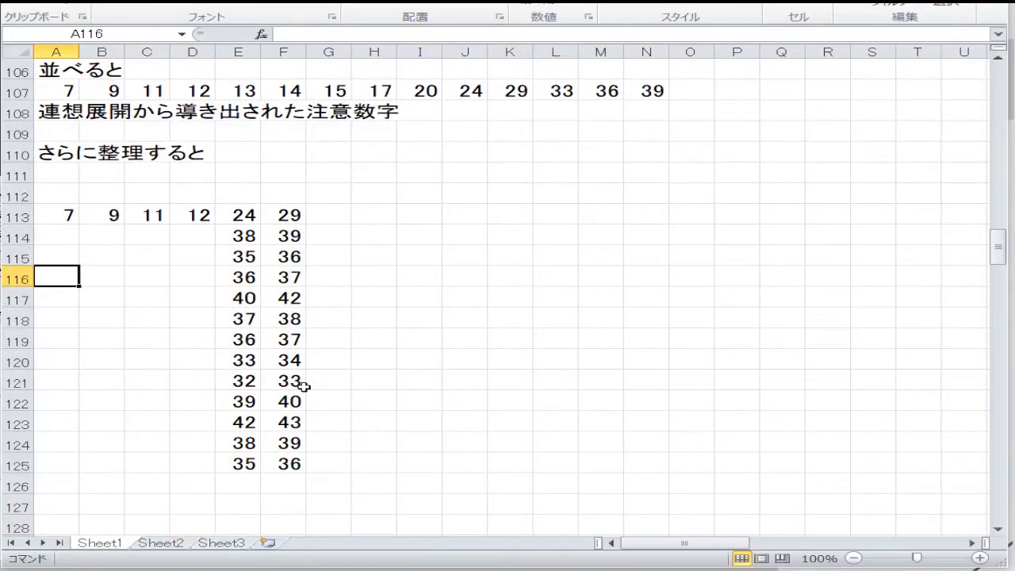
type("5")
key("Return")
type("7")
key("Return")
type("9")
key("Return")
type("10")
key("Return")
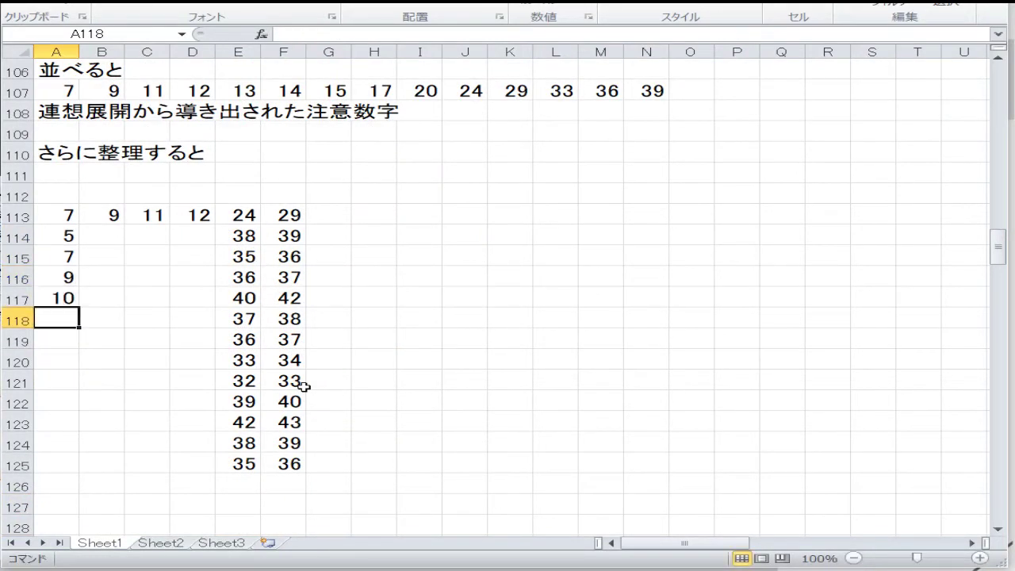
Continue column A with 6, 5, 4 and 2 in cells A118 to A121
type("6")
key("Return")
type("5")
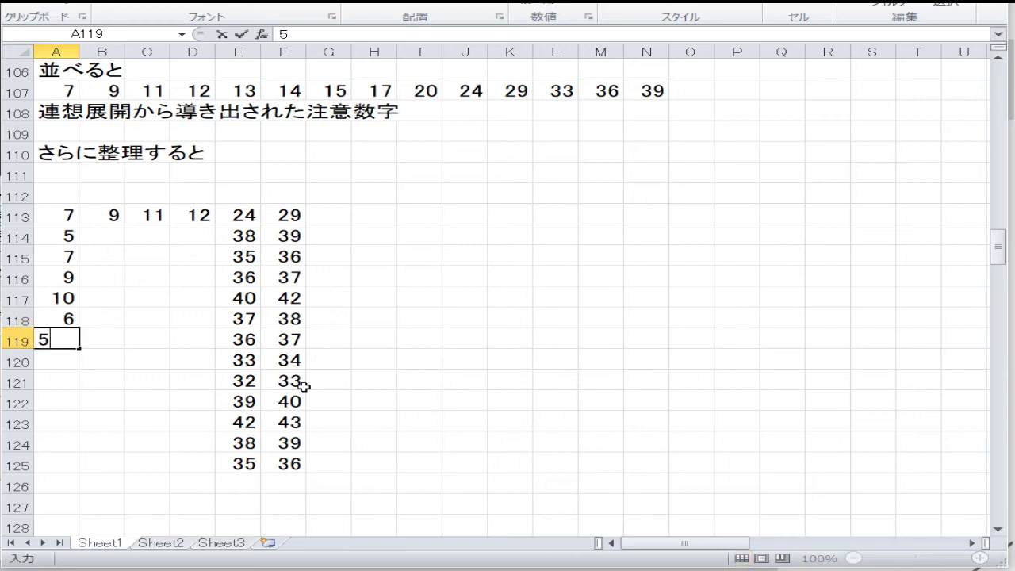
key("Return")
type("4")
key("Return")
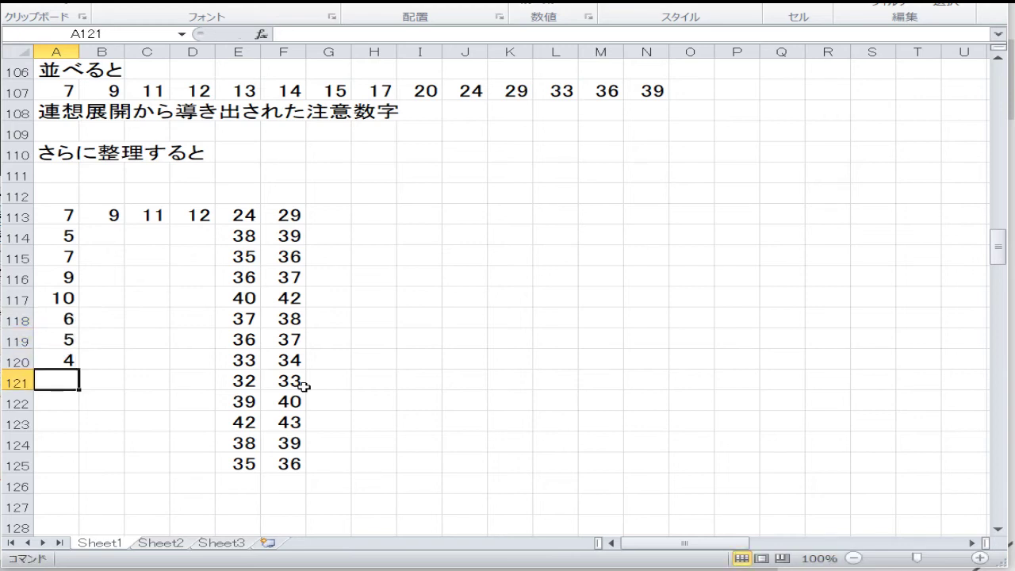
type("2")
key("Return")
Complete column A with 1, 3, 4 and 8 in cells A122 to A125
type("1")
key("Return")
type("3")
key("Return")
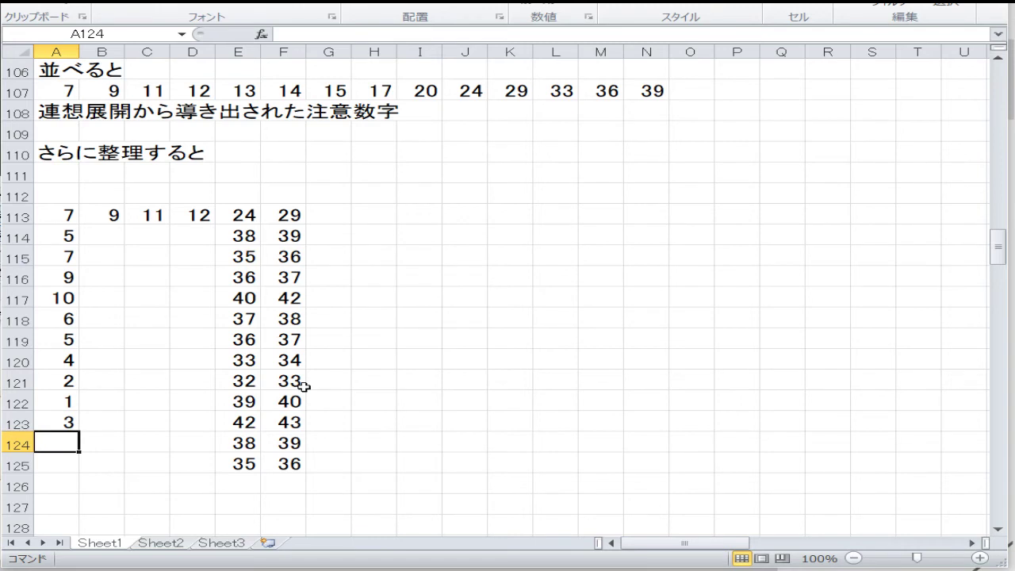
key("Return")
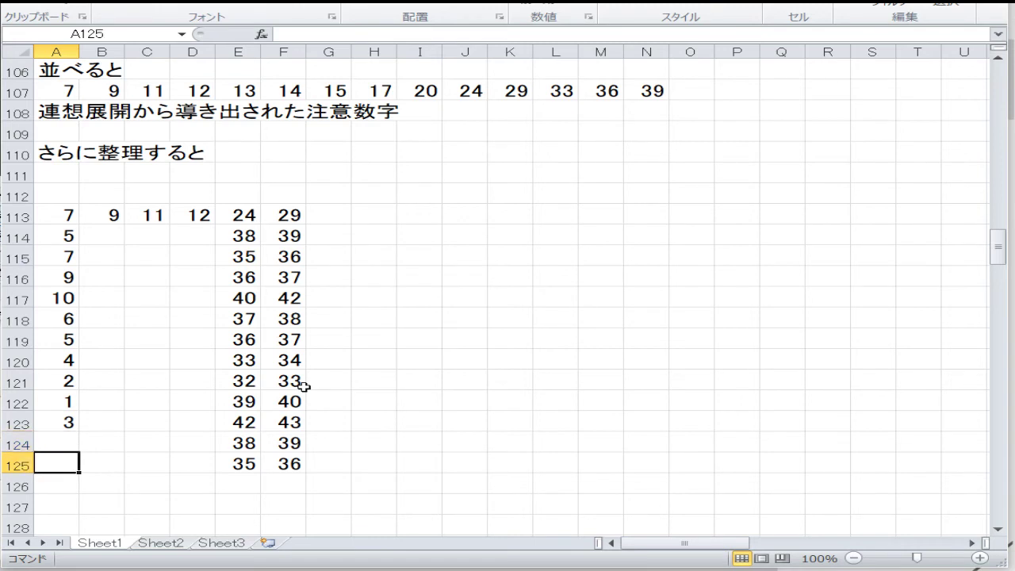
key("Up")
type("4")
key("Return")
type("8")
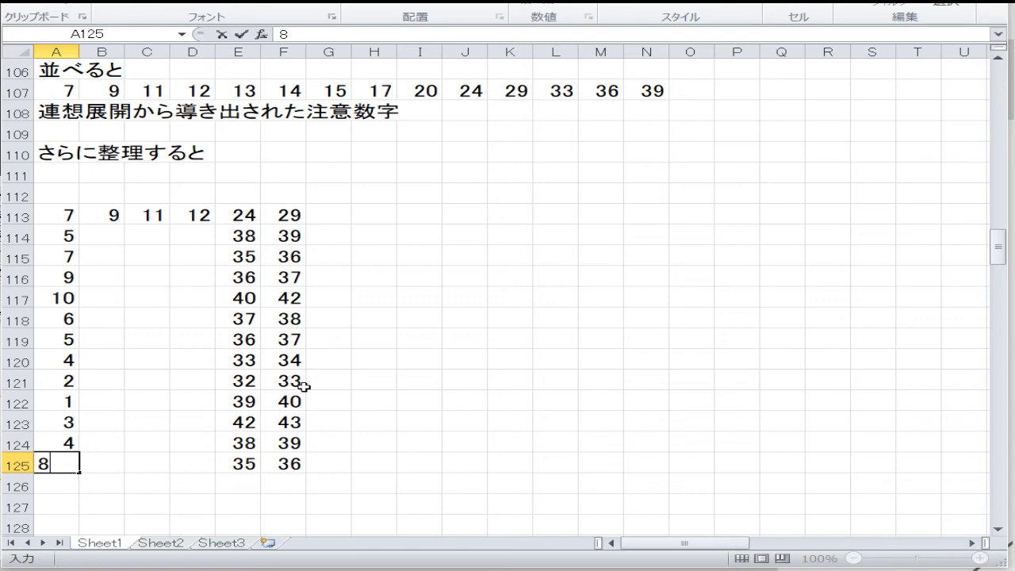
type("5")
key("BackSpace")
key("ctrl+Return")
Enter 5 in cell B124 as the second number of that combination
key("Right")
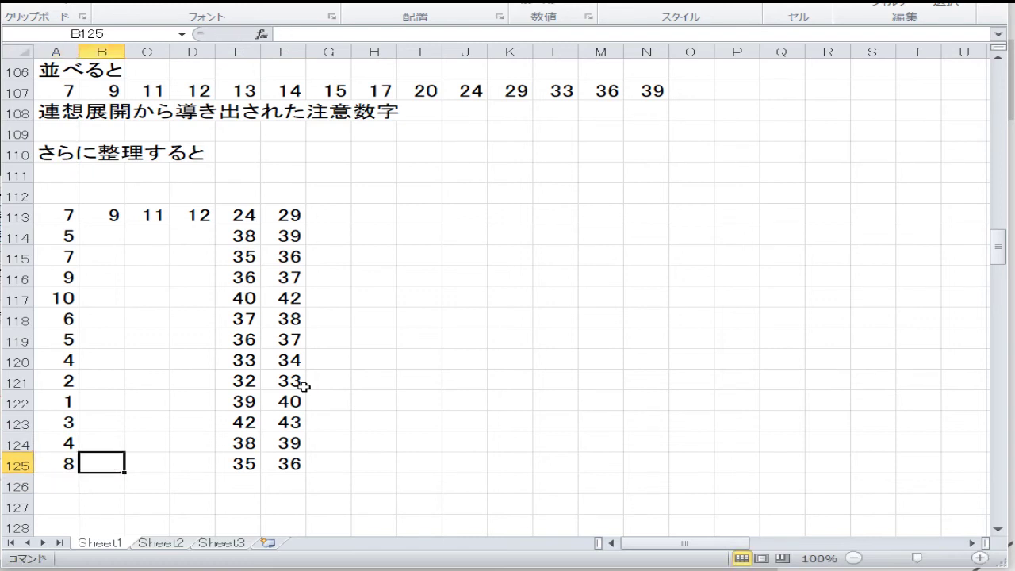
key("Up")
type("5")
key("Up")
Fill the middle numbers of row 114 with 14, 15 and 17 in cells B114 to D114
key("Up")
key("Up")
key("Up")
key("Up")
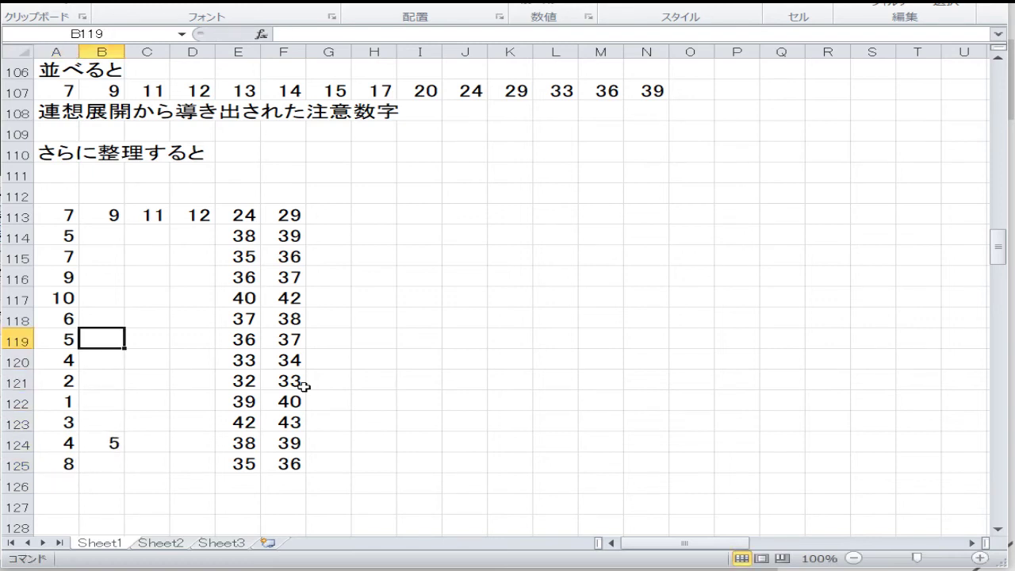
key("Up")
key("Up")
key("Up")
key("Up")
key("Up")
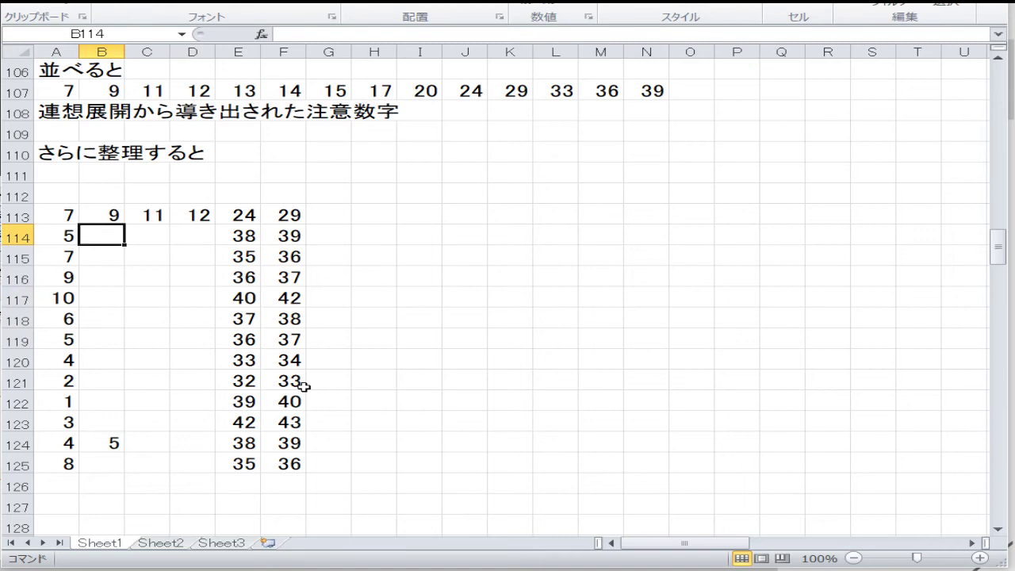
type("14")
key("Right")
type("15")
key("Right")
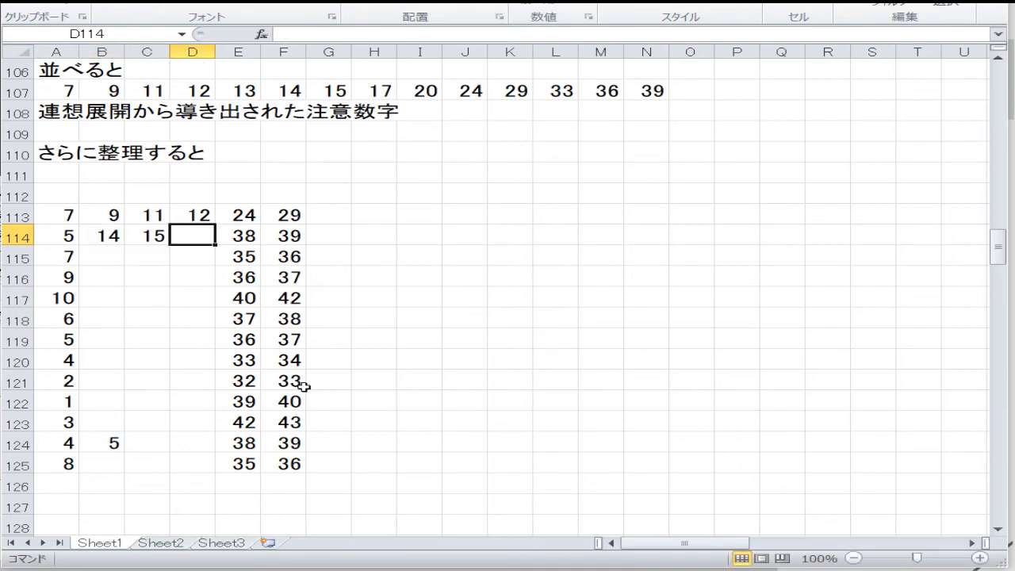
type("17")
key("Return")
Fill the middle numbers of row 115 with 27, 28 and 29 in cells B115 to D115
key("Left")
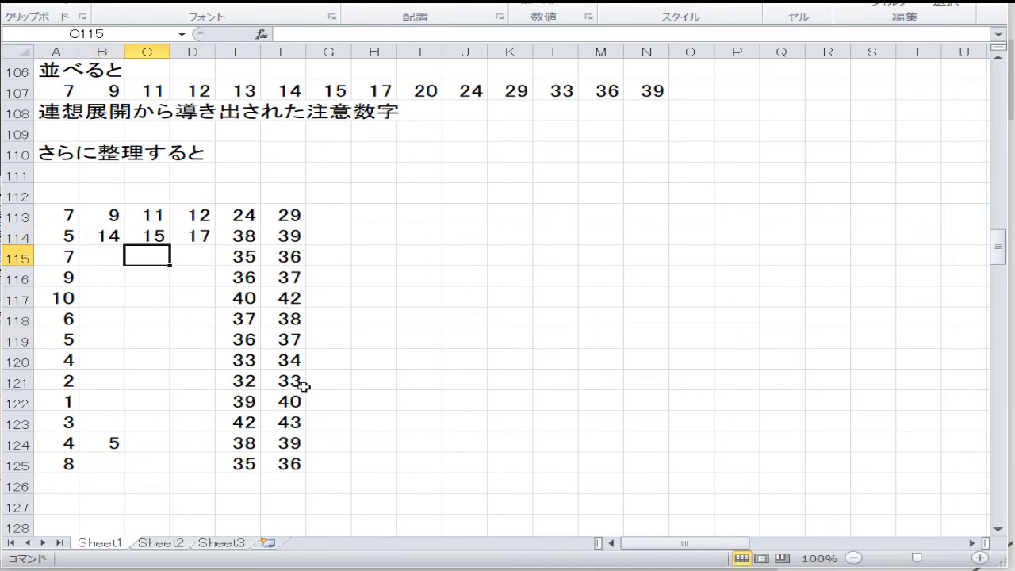
key("Right")
type("20")
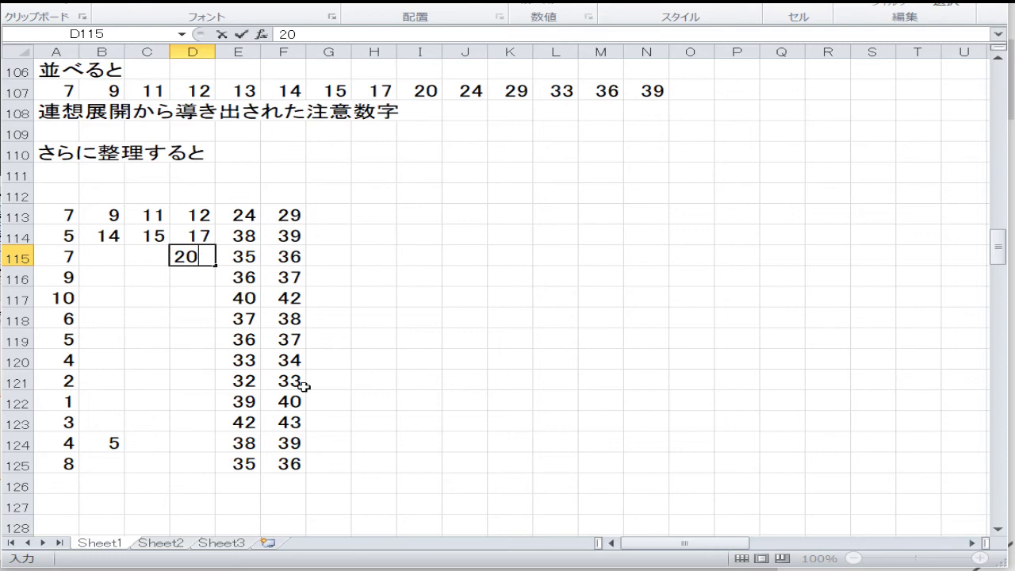
key("BackSpace")
type("9")
key("Return")
key("Up")
key("Left")
type("28")
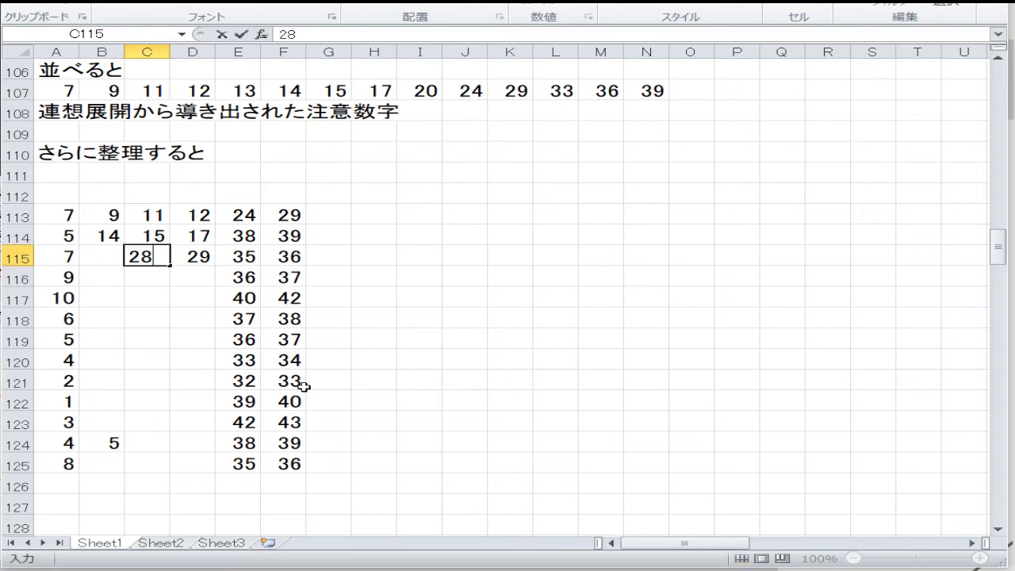
key("Return")
key("Left")
key("Up")
type("27")
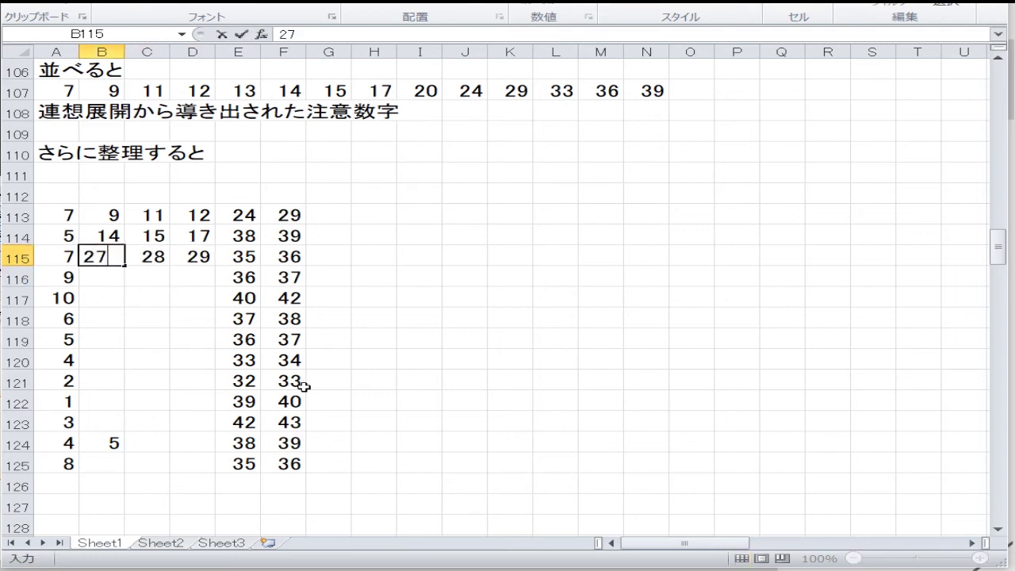
key("Return")
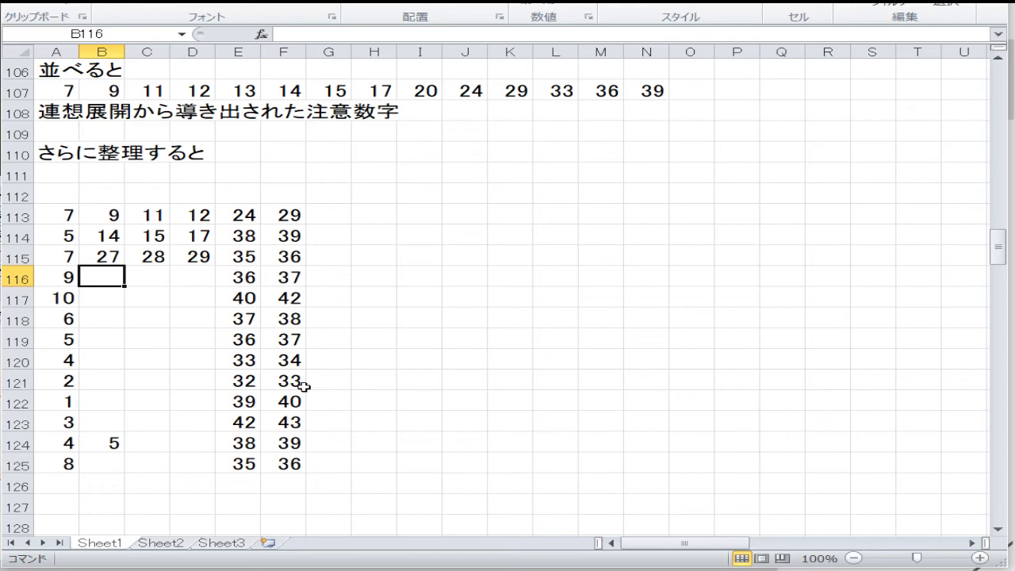
Fill the middle numbers of row 116 with 13, 19 and 29 in cells B116 to D116
type("13")
key("Right")
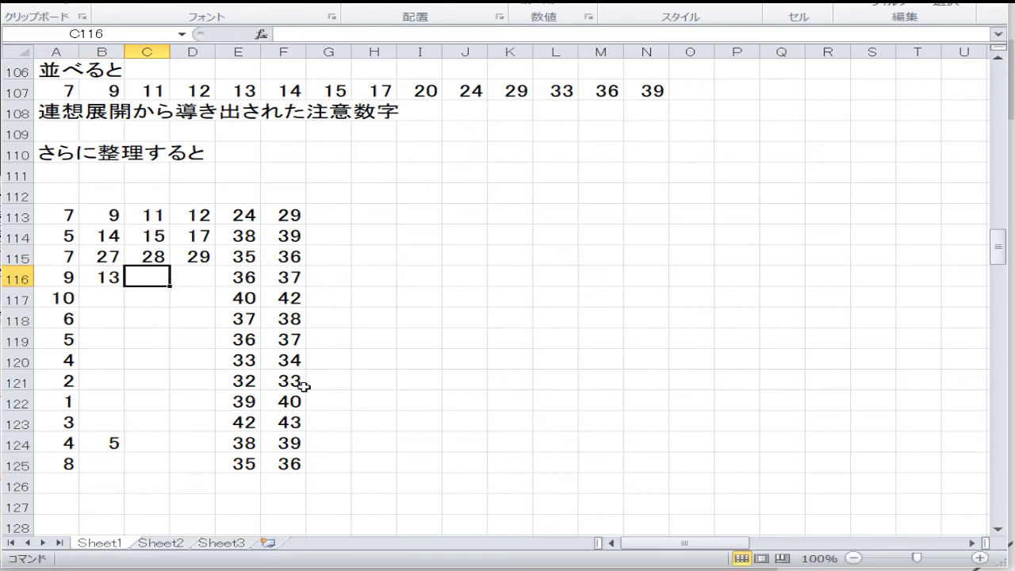
type("19")
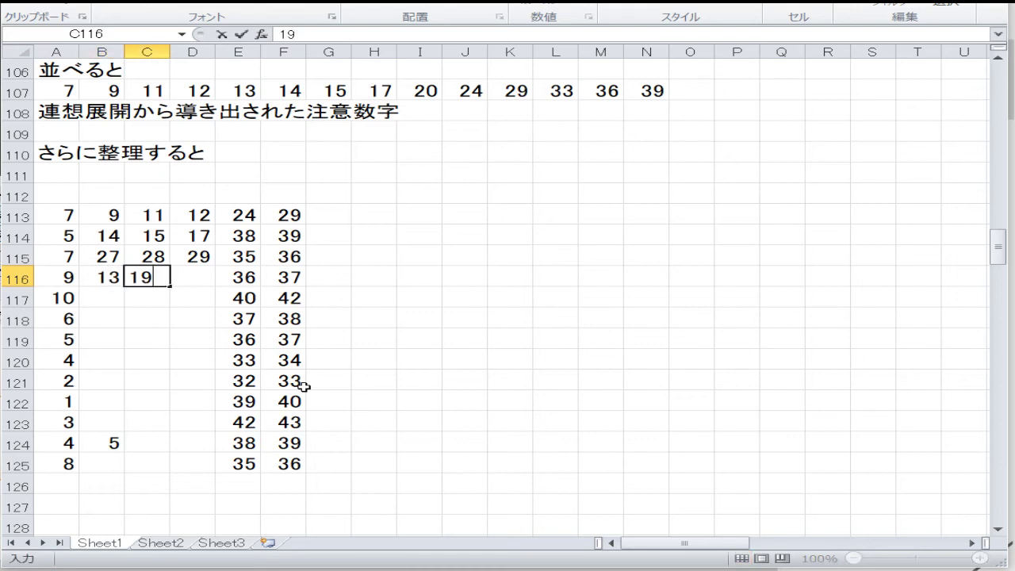
key("Right")
type("2")
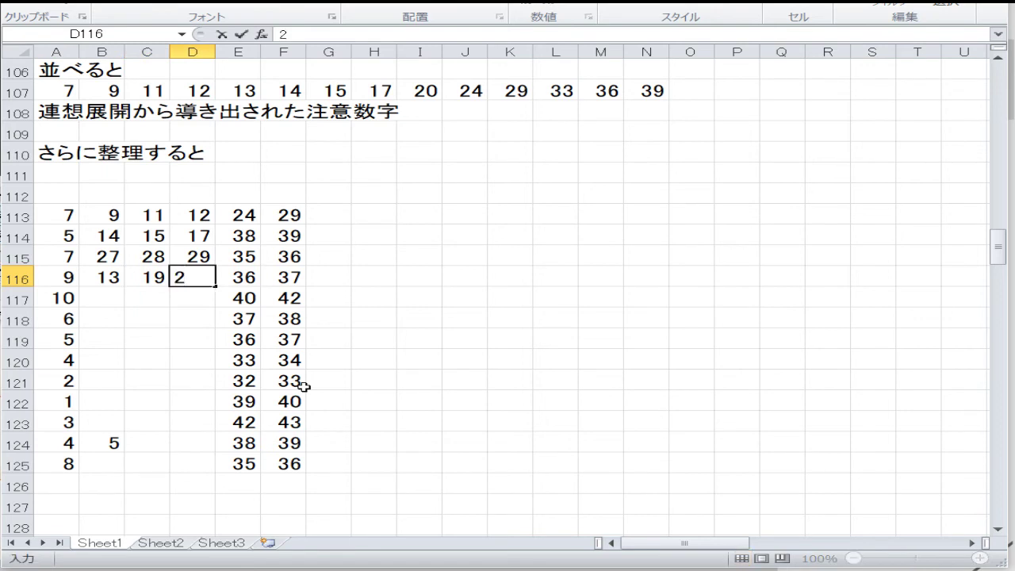
type("9")
key("Return")
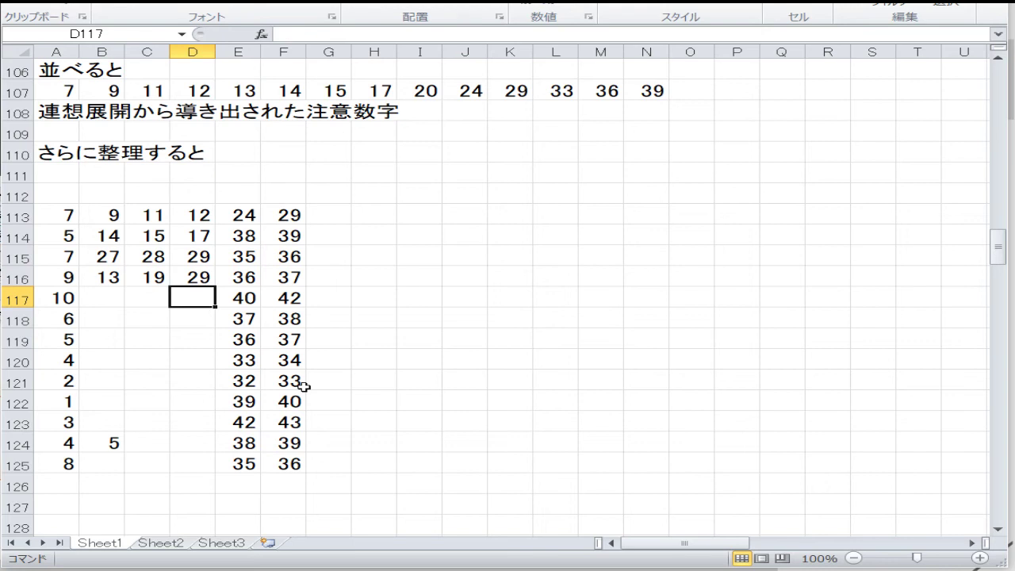
key("Left")
key("Left")
key("Down")
key("Down")
key("Down")
key("Down")
key("Down")
key("Down")
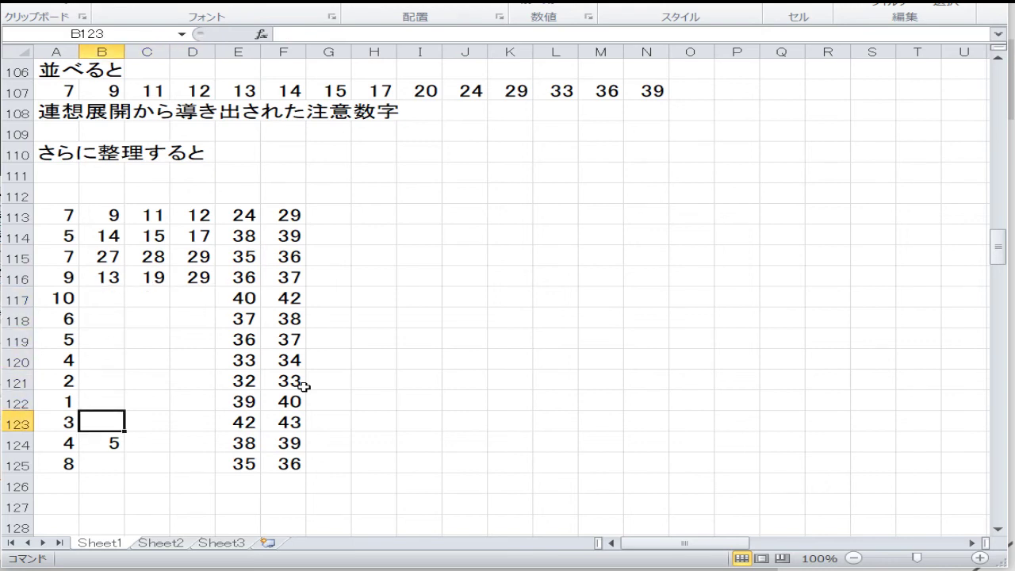
key("Up")
key("Up")
key("Up")
key("Up")
key("Up")
key("Up")
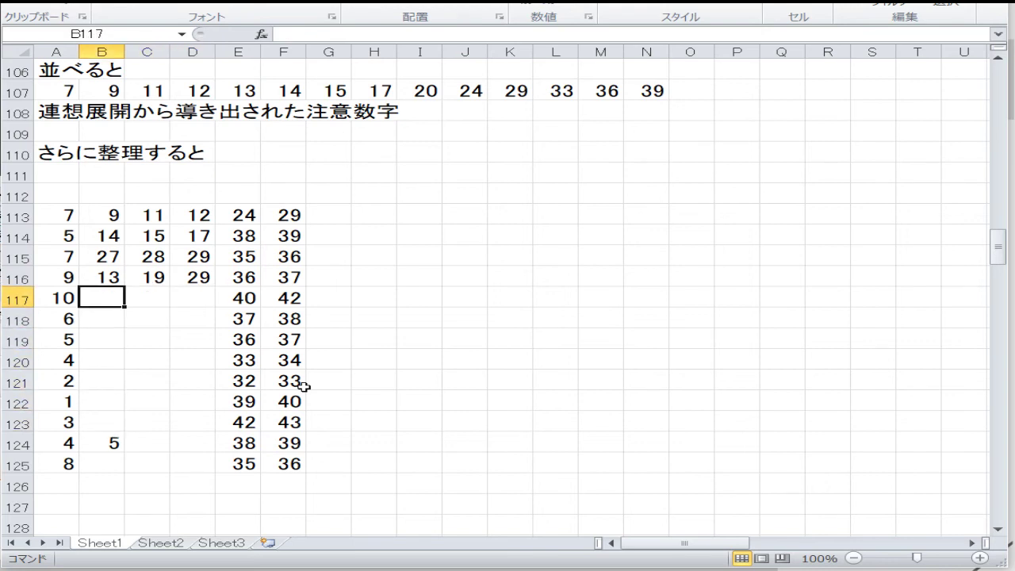
Fill the middle numbers of row 117 with 12, 14 and 28 in cells B117 to D117
type("12")
key("Right")
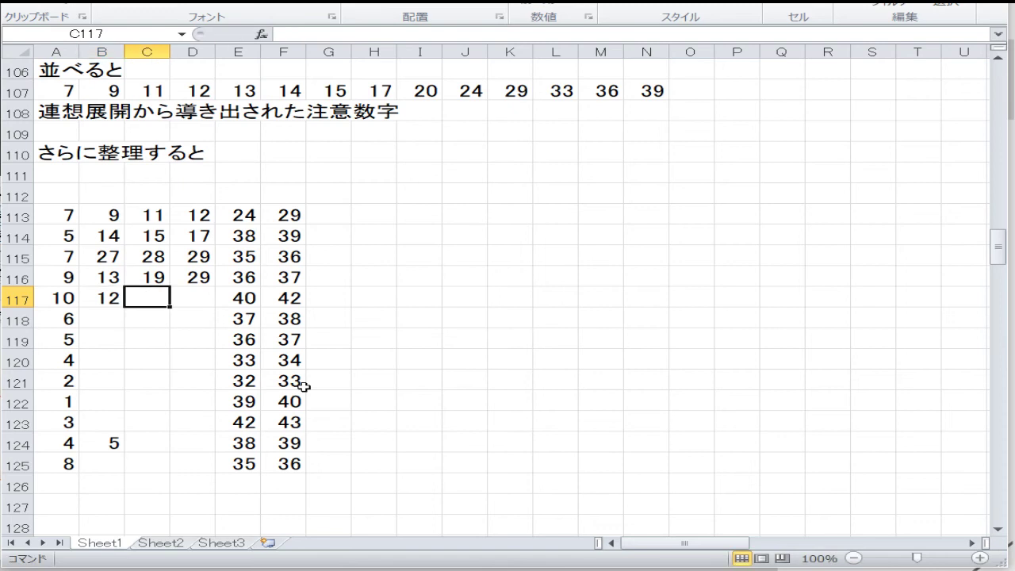
type("14")
key("Right")
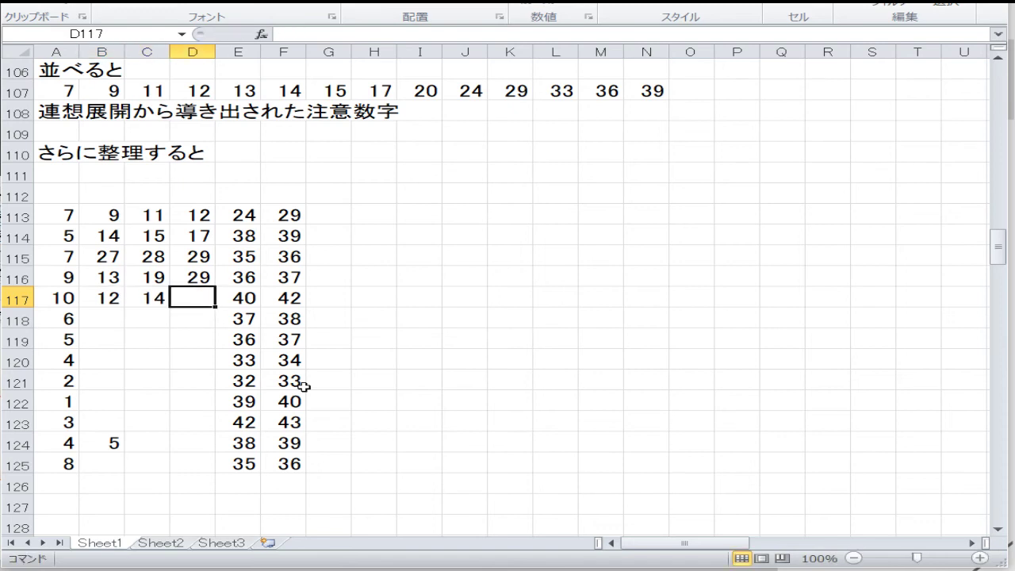
type("2")
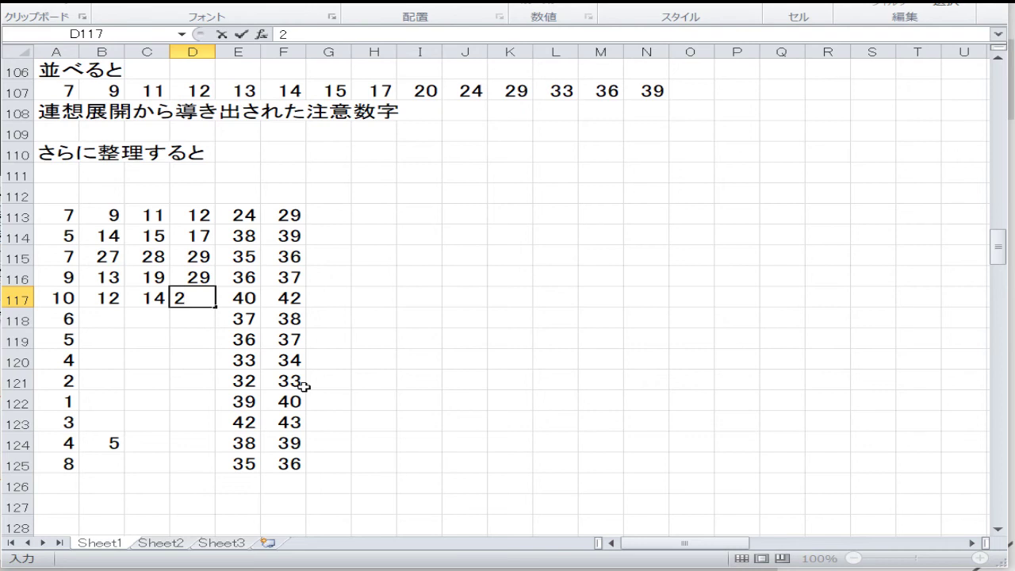
type("8")
key("Return")
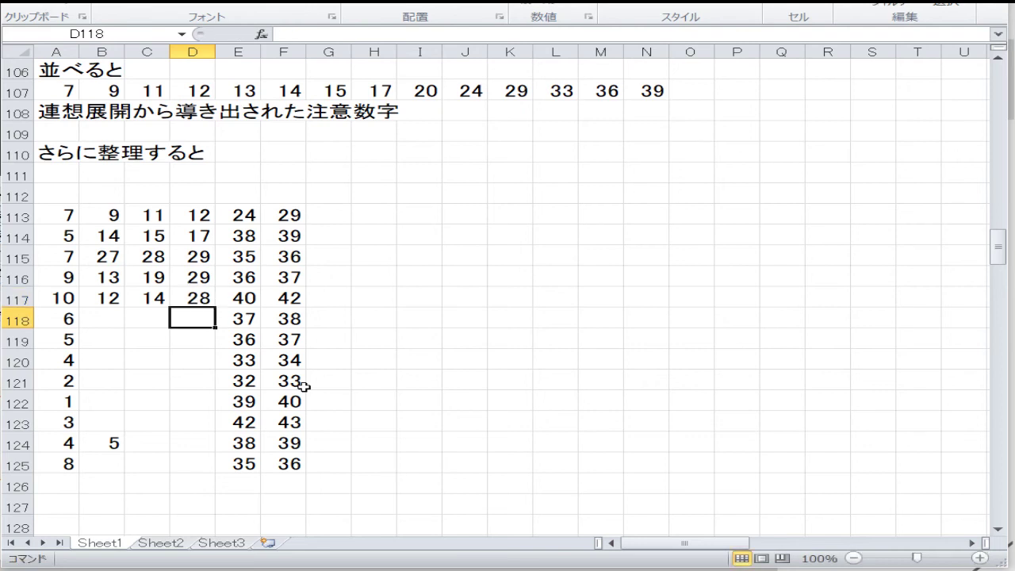
Fill the middle numbers of row 118 with 24, 29 and 33 in cells B118 to D118
type("33")
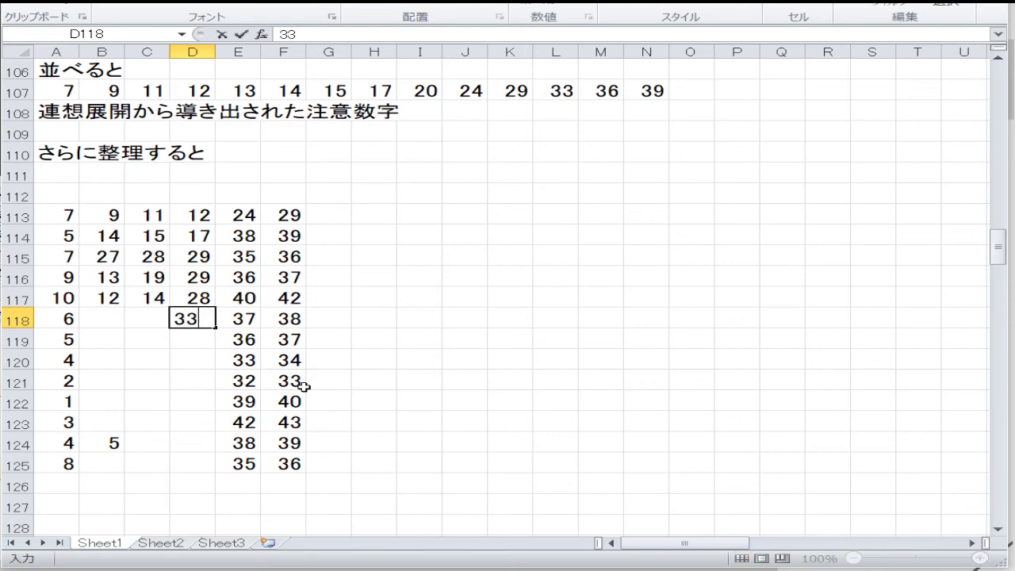
key("Left")
type("29")
key("Left")
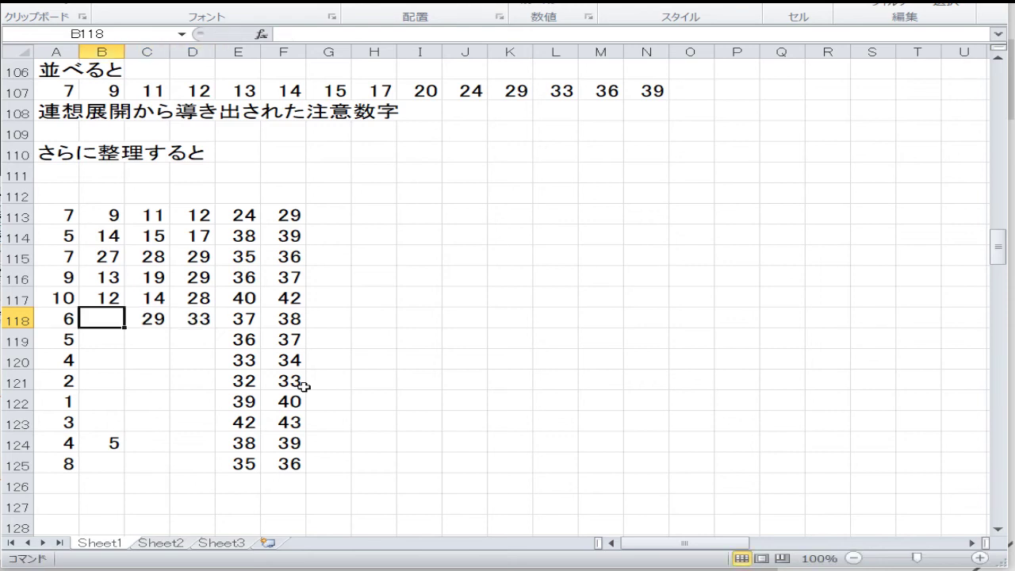
type("24")
key("Return")
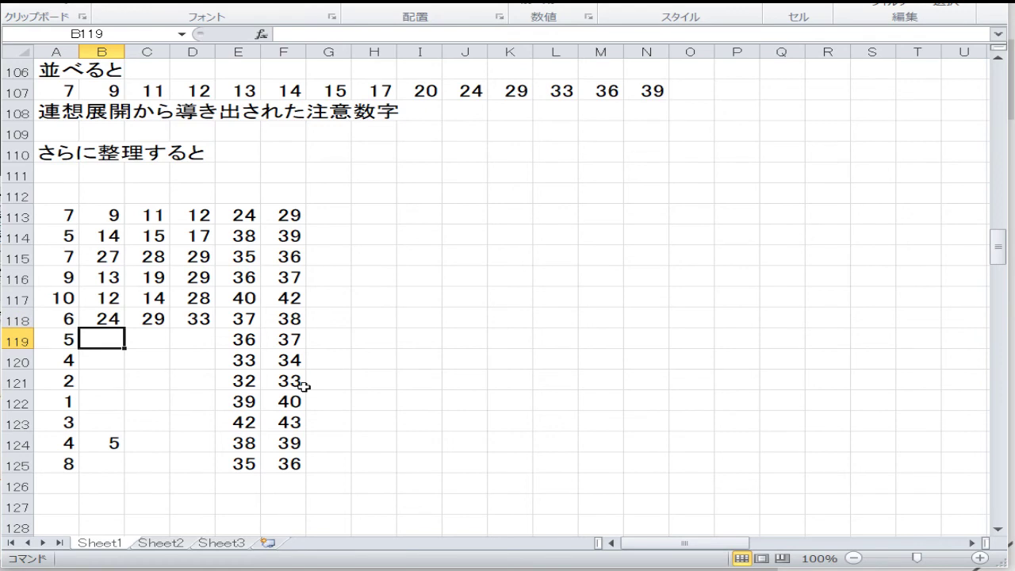
Fill the middle numbers of row 119 with 9, 11 and 17 in cells B119 to D119
type("9")
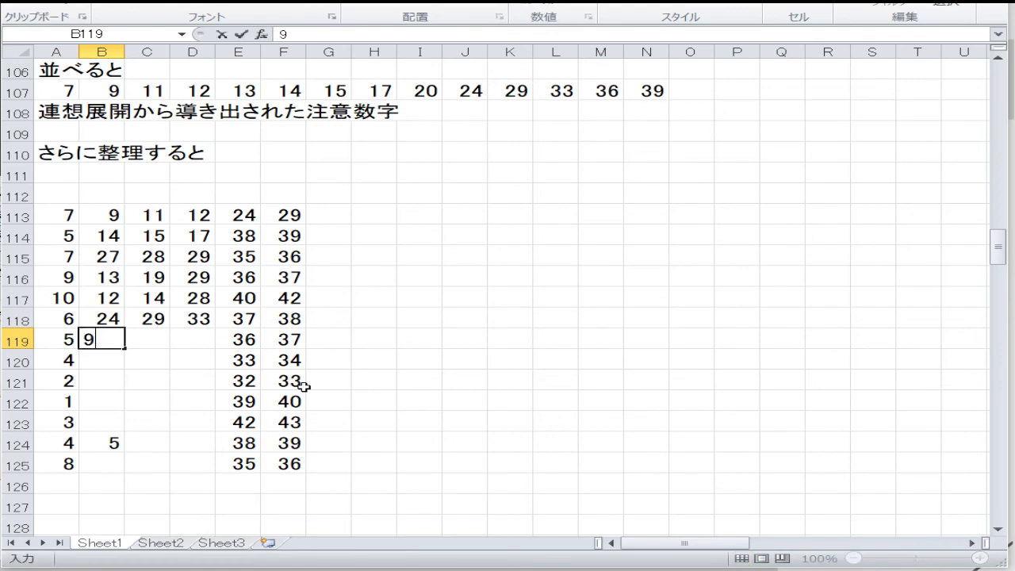
key("Right")
type("11")
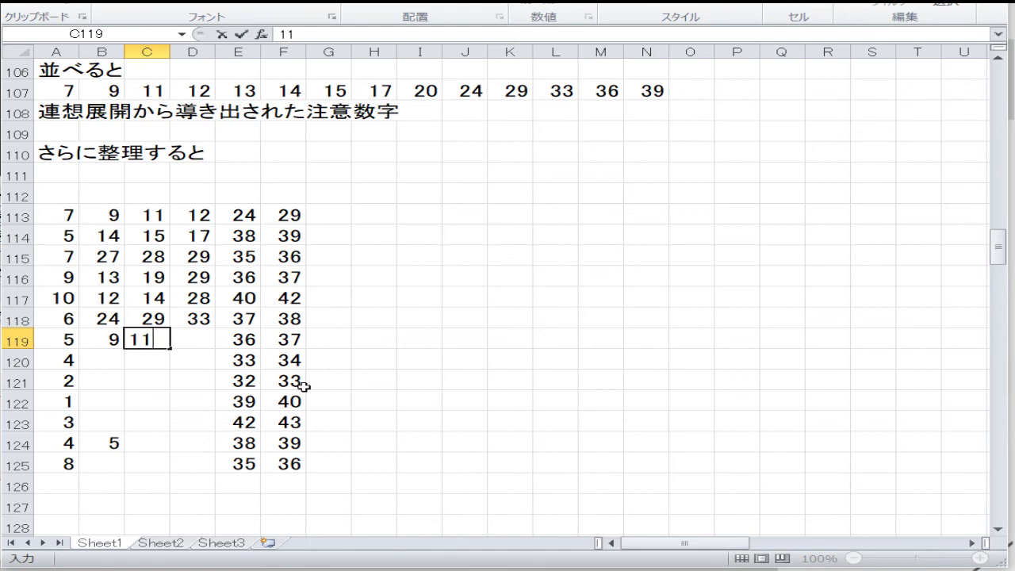
key("Right")
type("17")
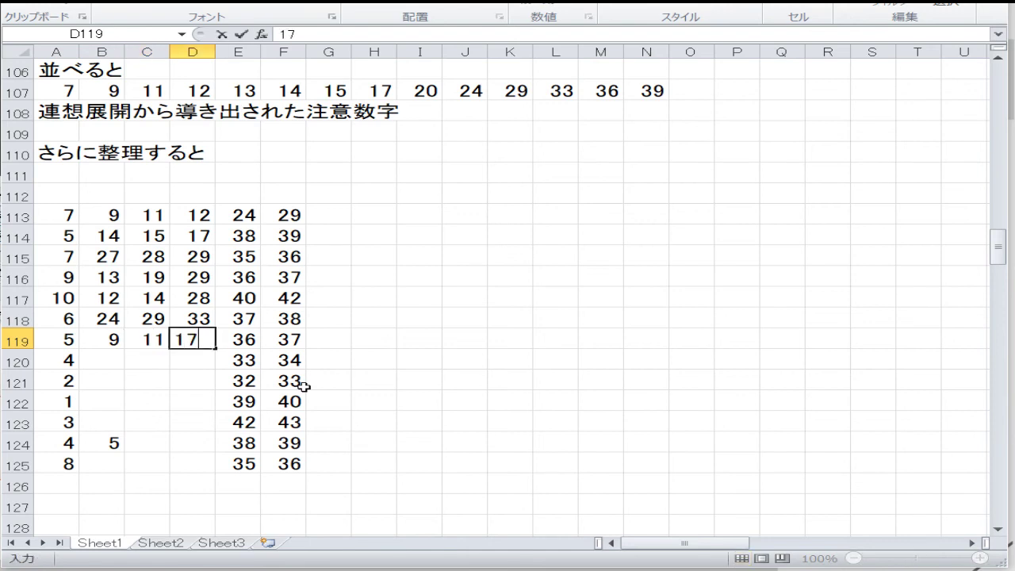
key("Return")
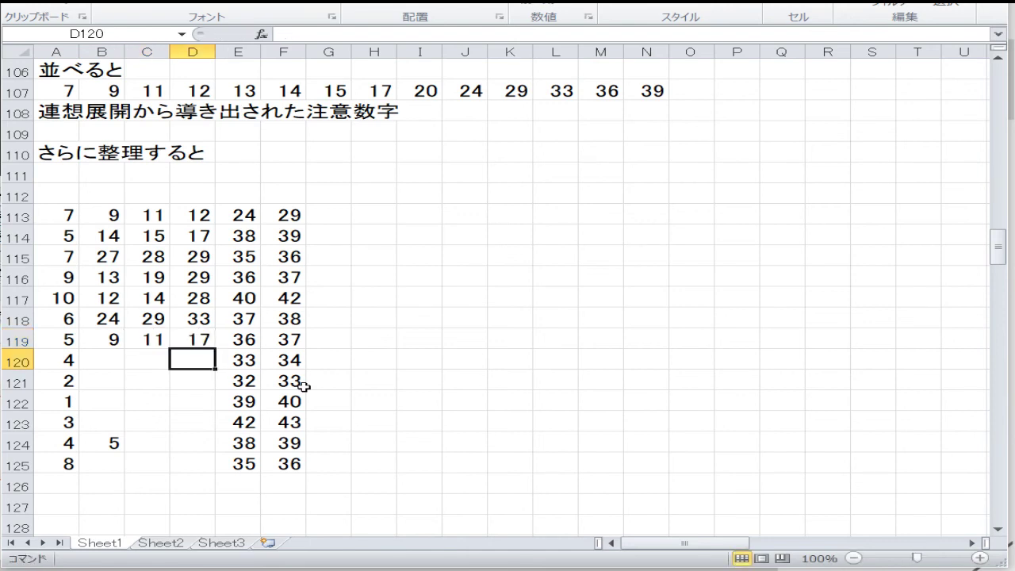
Fill the middle numbers of row 120 with 18, 25 and 26 in cells B120 to D120
type("26")
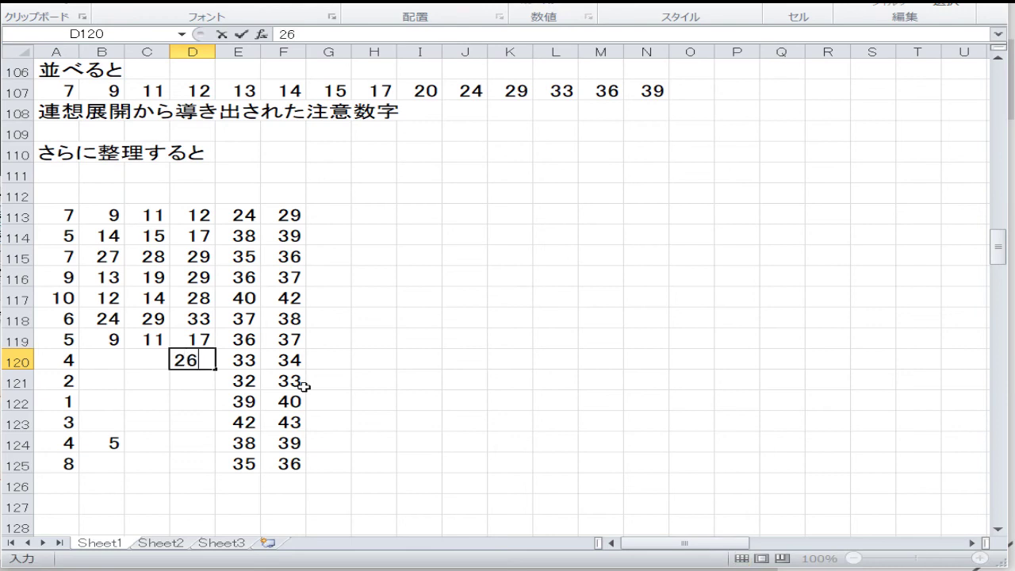
key("Left")
type("25")
key("Left")
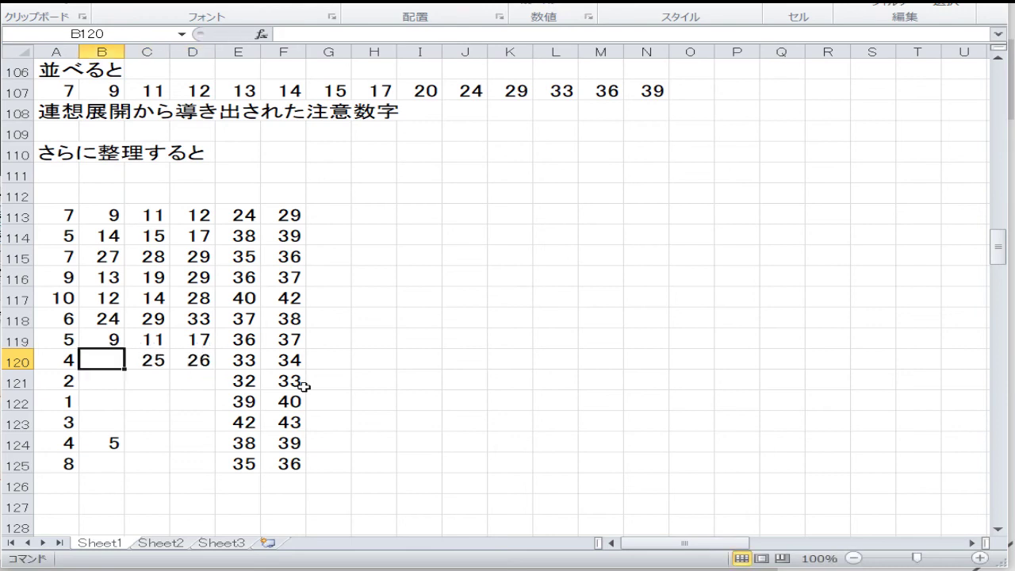
type("18")
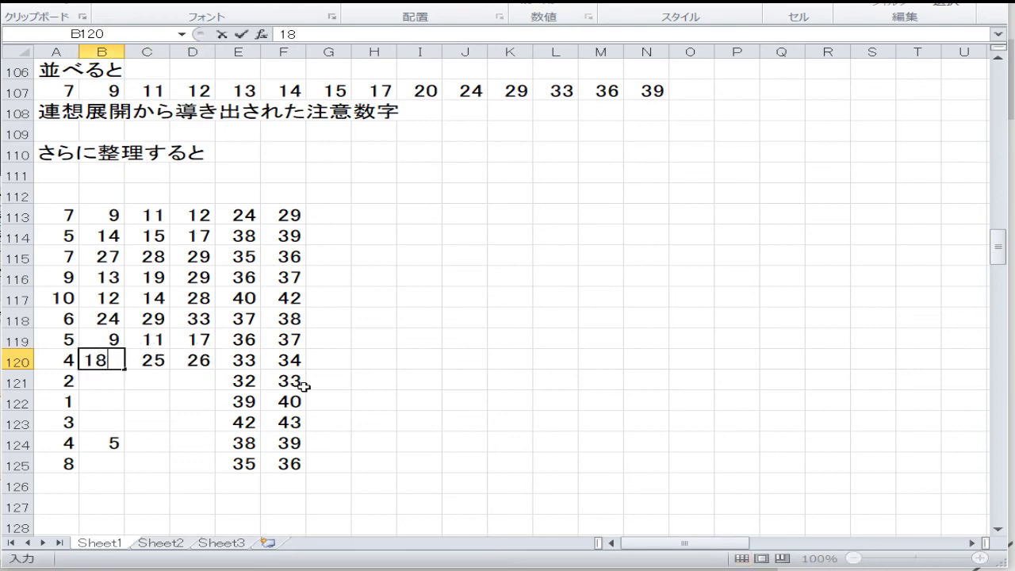
key("Return")
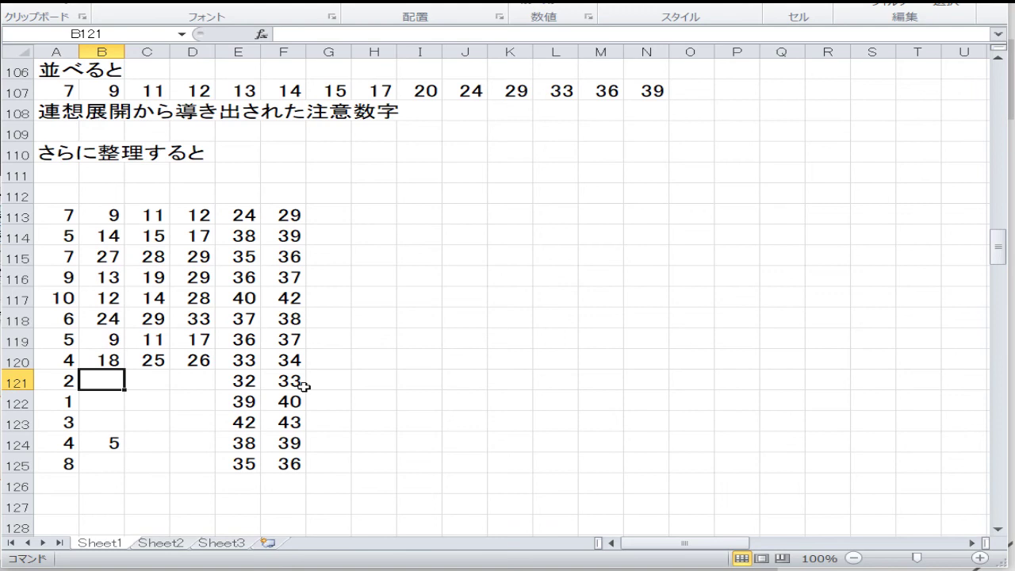
Fill the middle numbers of row 121 with 9, 15 and 24 in cells B121 to D121
type("9")
key("Right")
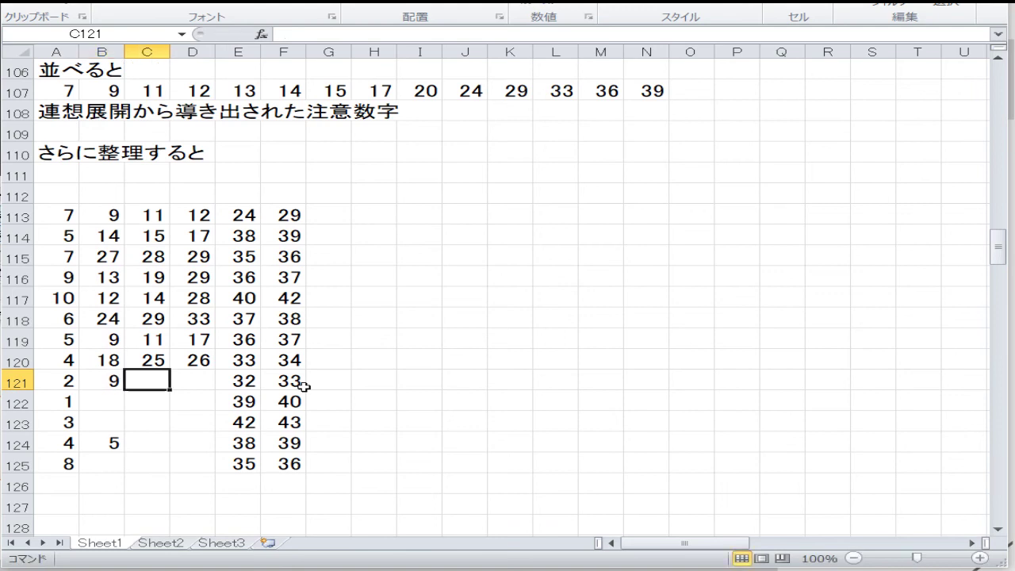
type("15")
key("Right")
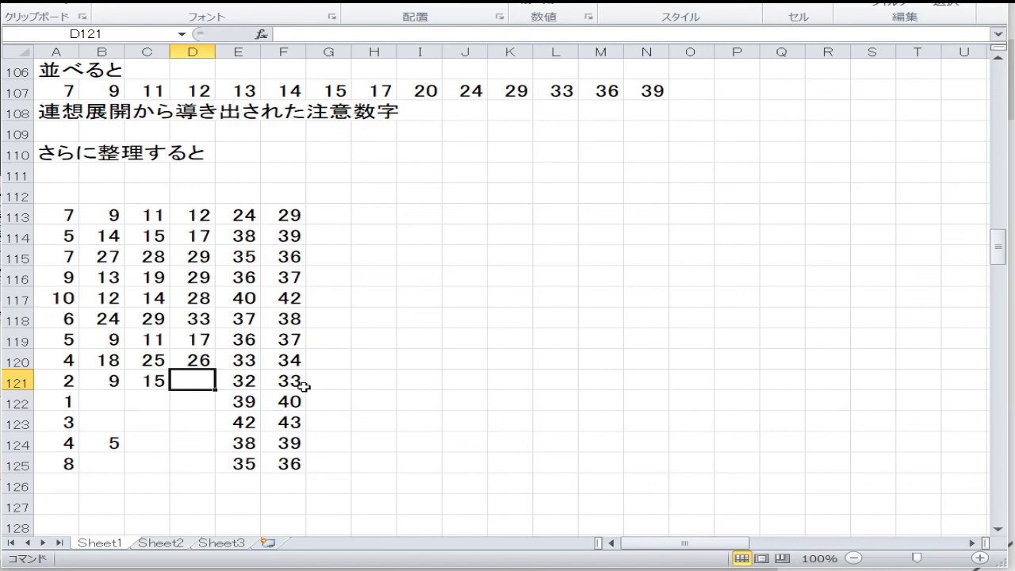
type("24")
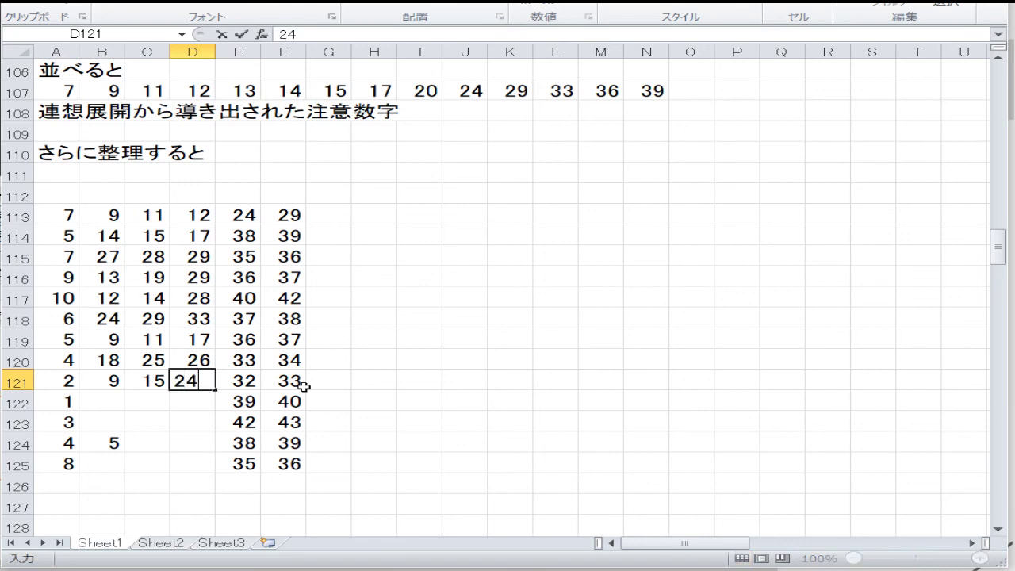
key("Return")
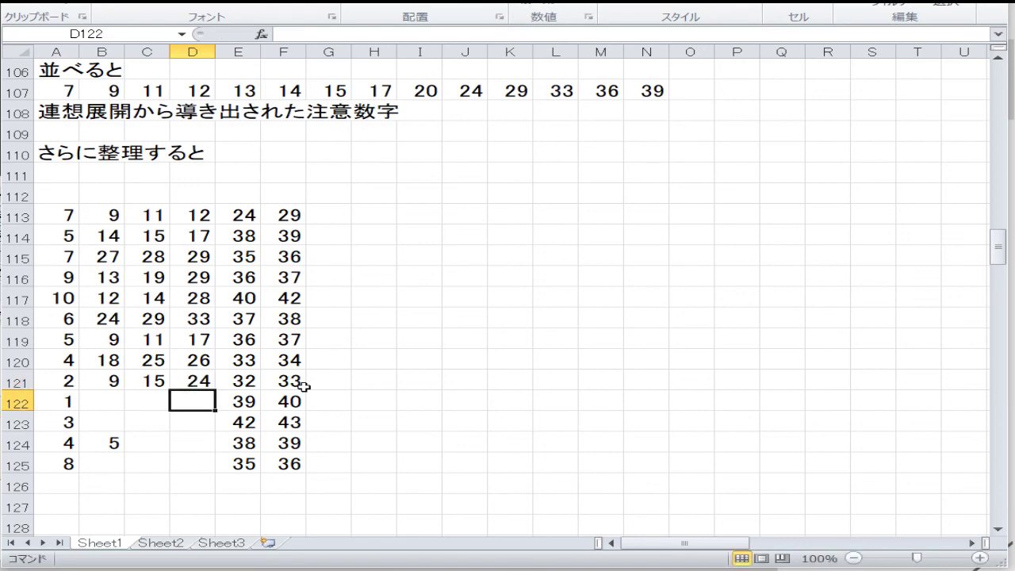
Fill the middle numbers of row 122 with 13, 25 and 29 in cells B122 to D122
type("28")
key("Left")
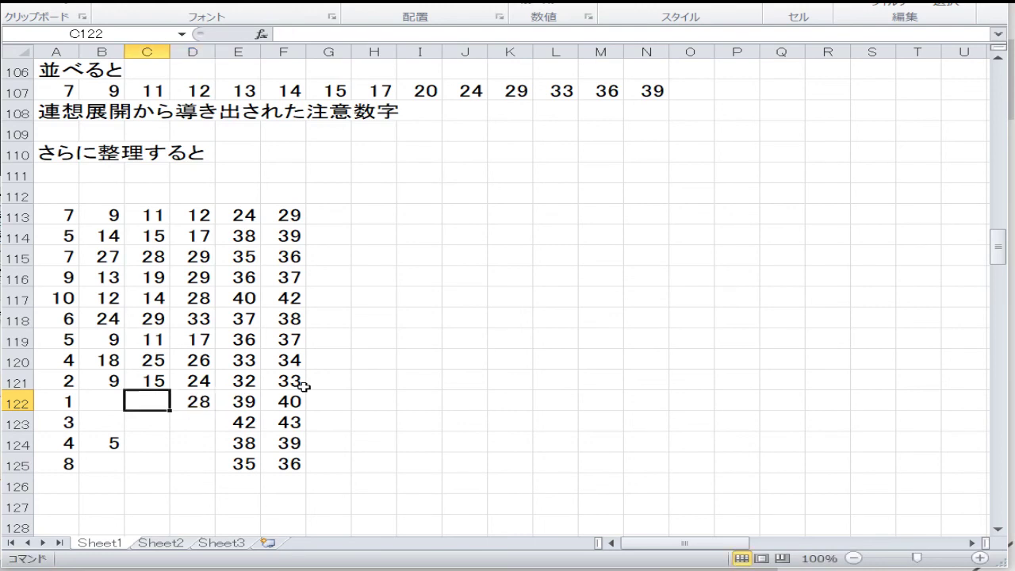
type("2")
key("Right")
type("29")
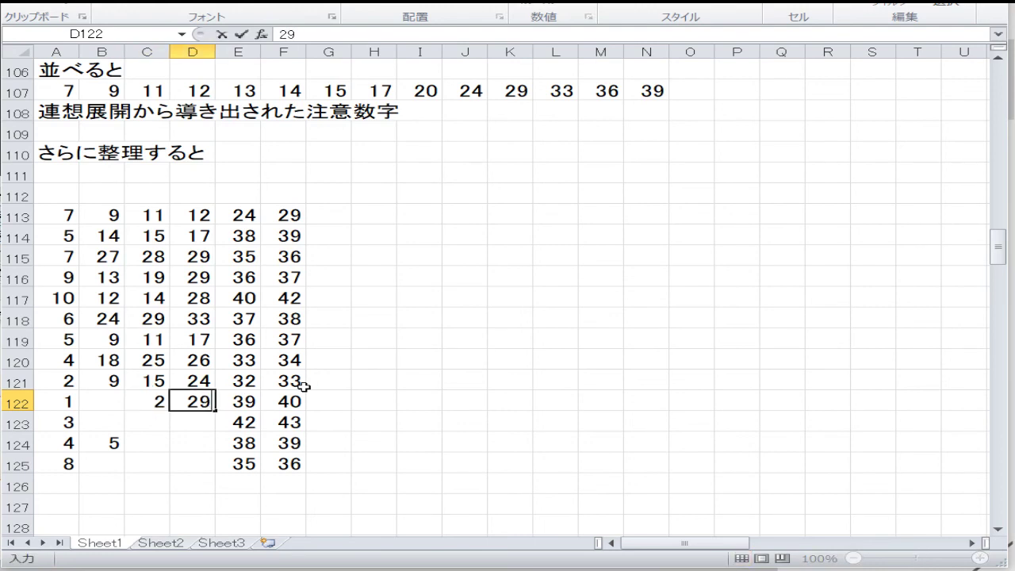
key("Left")
type("25")
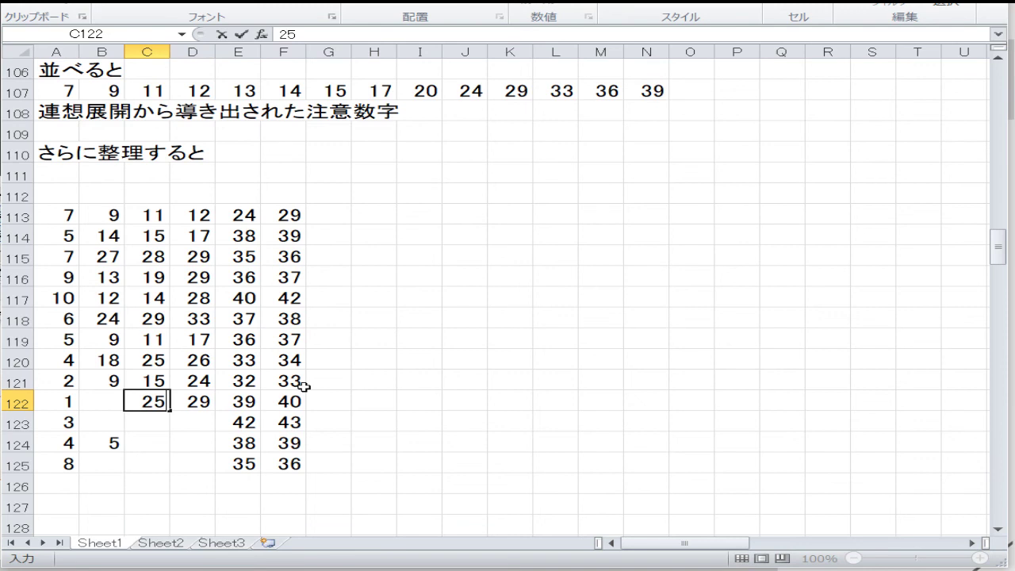
key("Left")
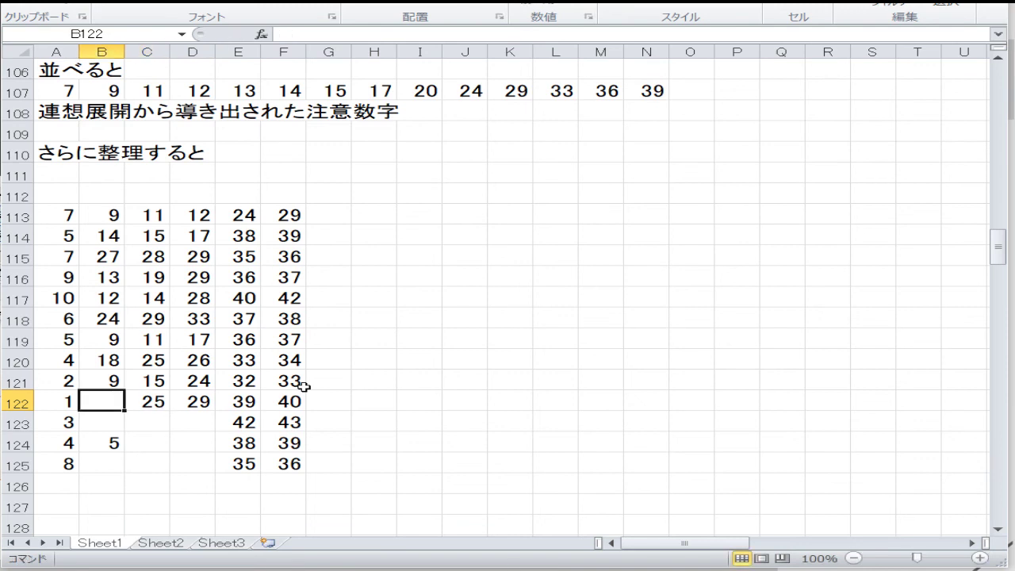
type("13")
key("Return")
Enter 12 in cell B123 and fill cells B125 to D125 with 14, 18 and 26
type("12")
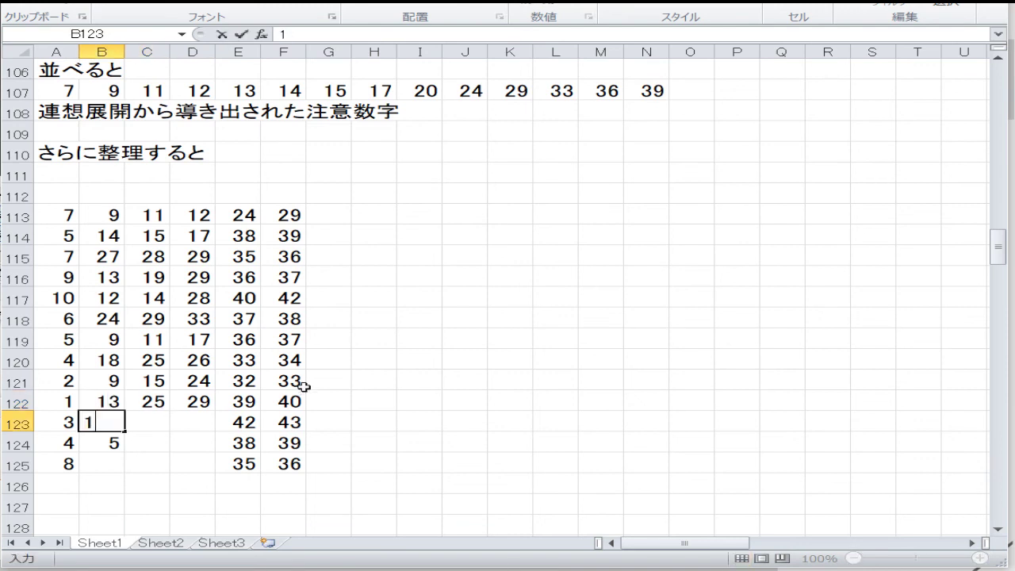
key("Return")
key("Return")
type("14")
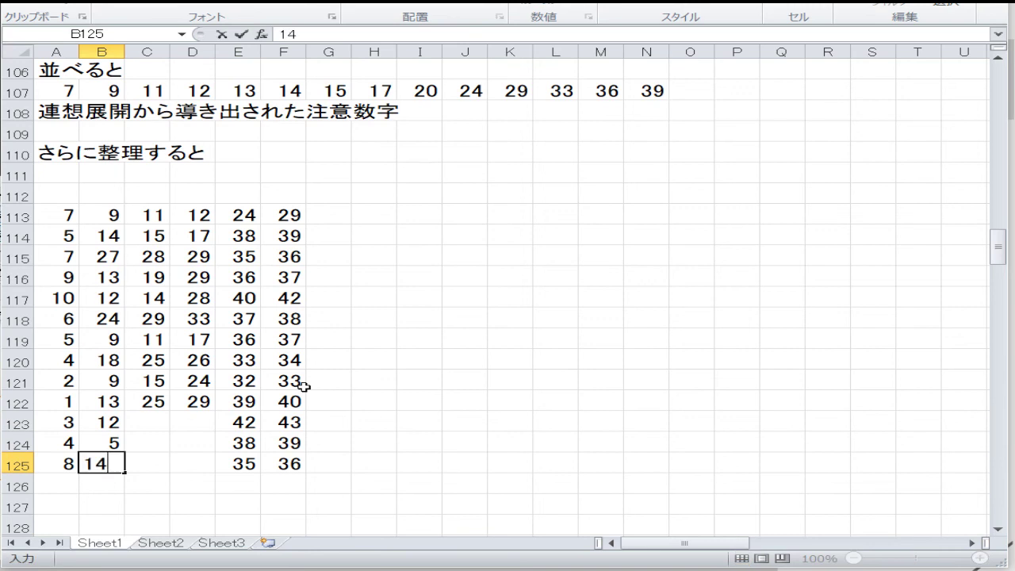
key("Right")
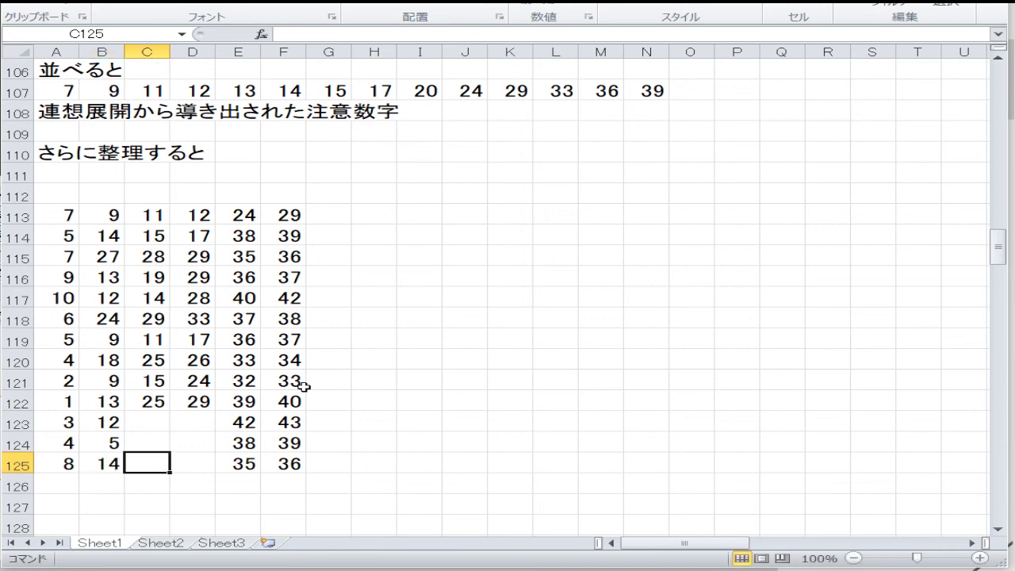
type("18")
key("Right")
type("2")
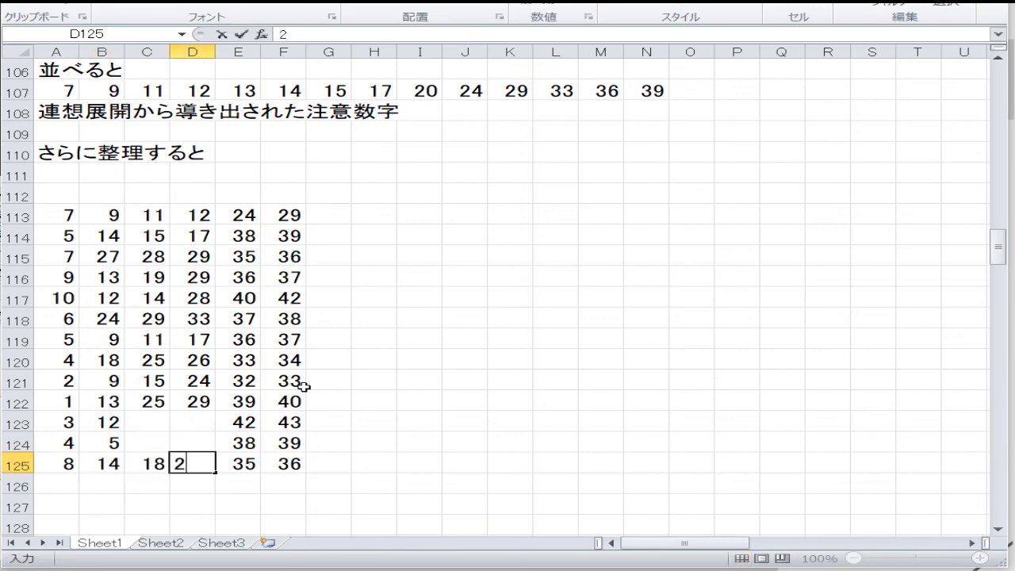
type("6")
key("Return")
Complete the middle numbers of row 123 with 19 in cell C123 and 22 in cell D123
key("Right")
key("Up")
key("Up")
key("Left")
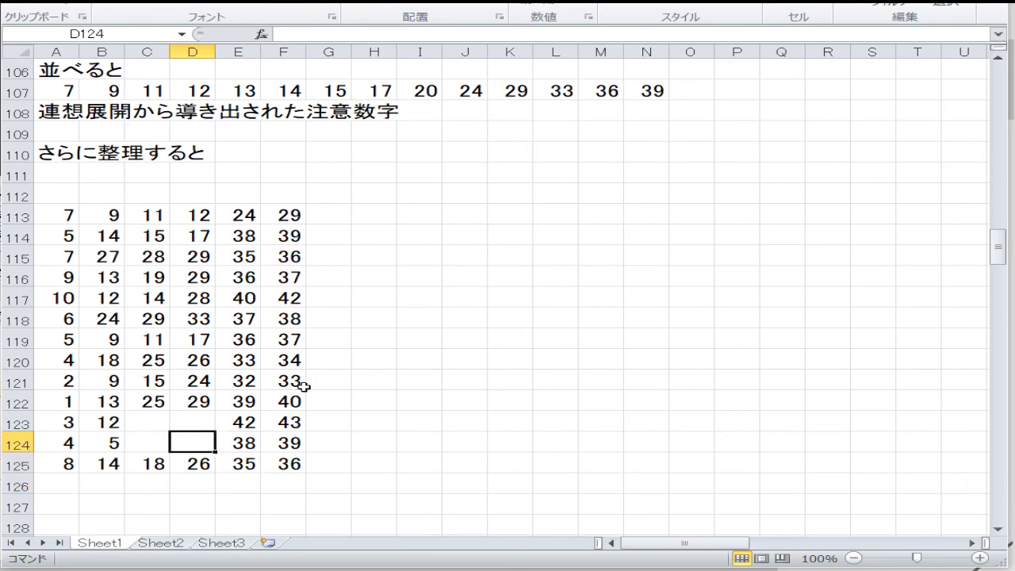
key("Left")
key("Up")
type("19")
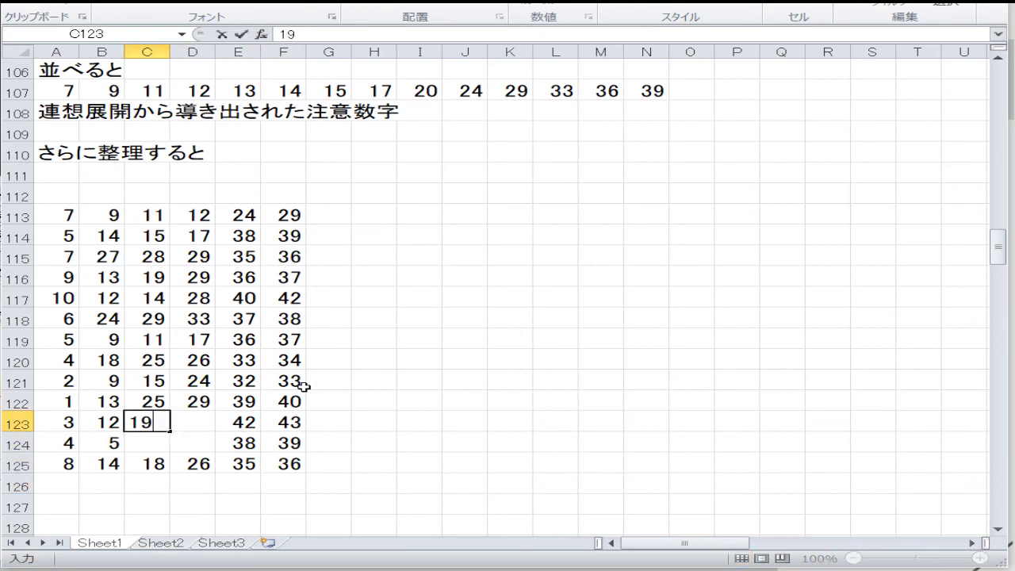
key("Right")
type("22")
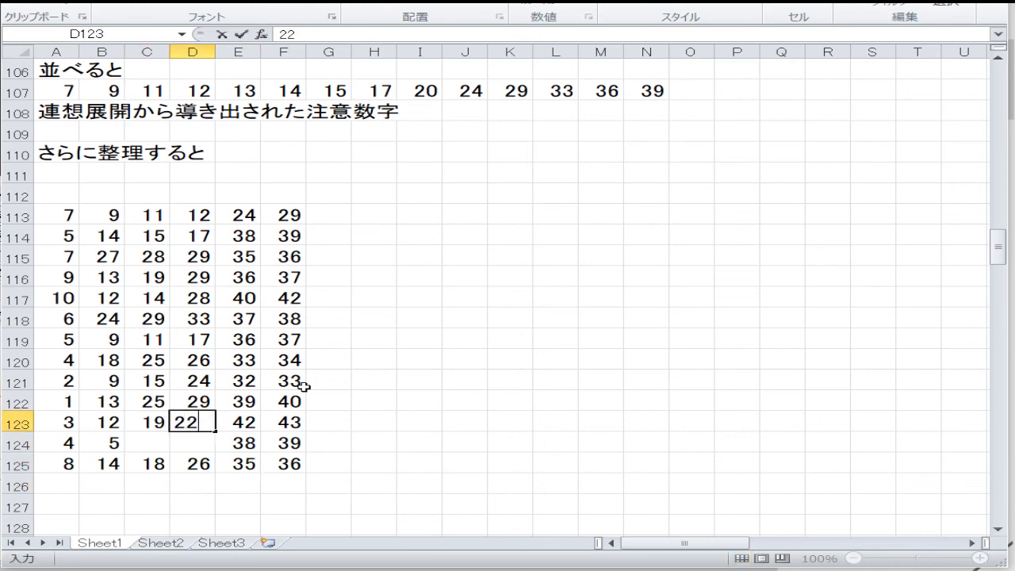
key("Return")
Complete the middle numbers of row 124 with 20 in cell C124 and 24 in cell D124
type("24")
key("Return")
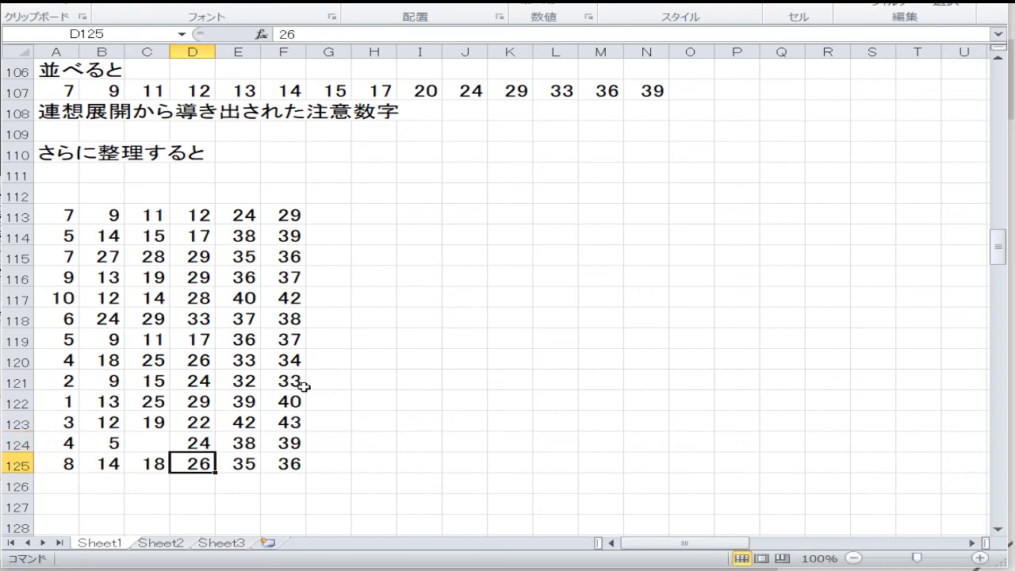
key("Left")
key("Up")
type("20")
key("Return")
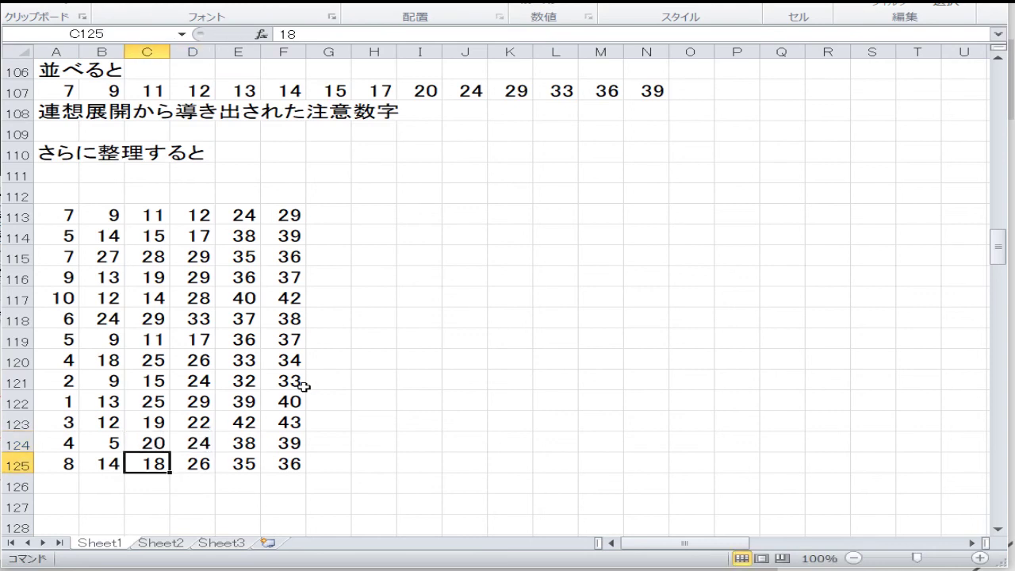
key("Up")
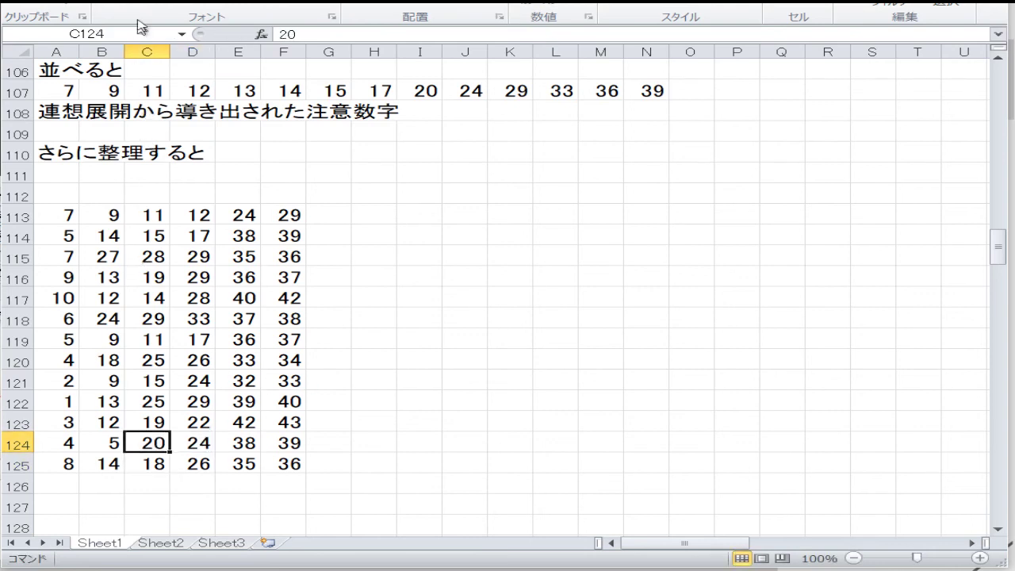